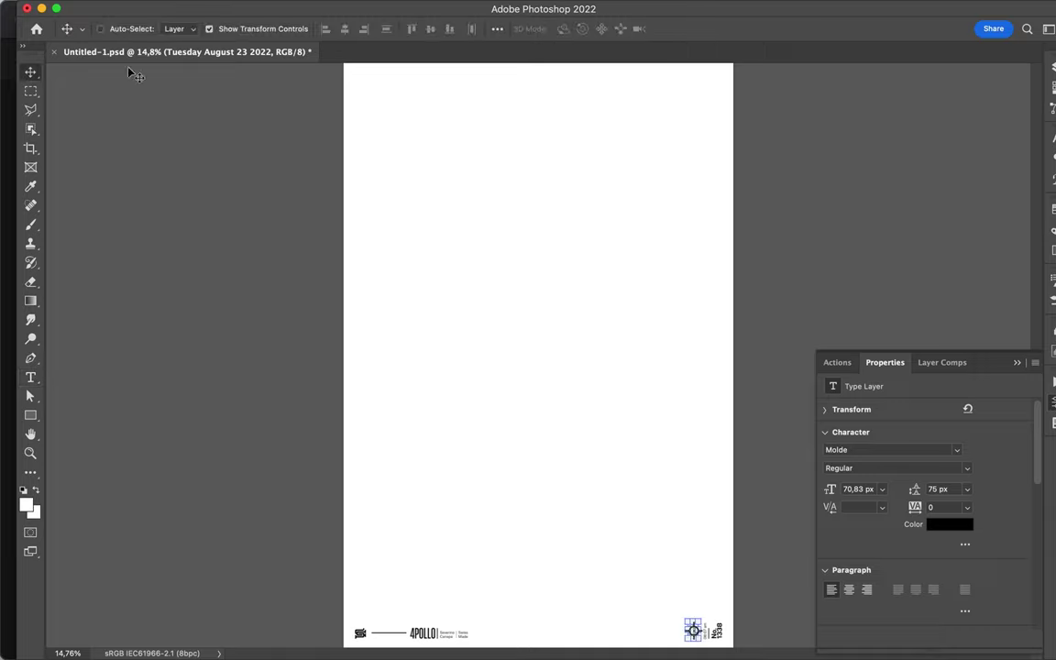
Place the red paper-tear PNG onto the poster canvas
click(372, 644)
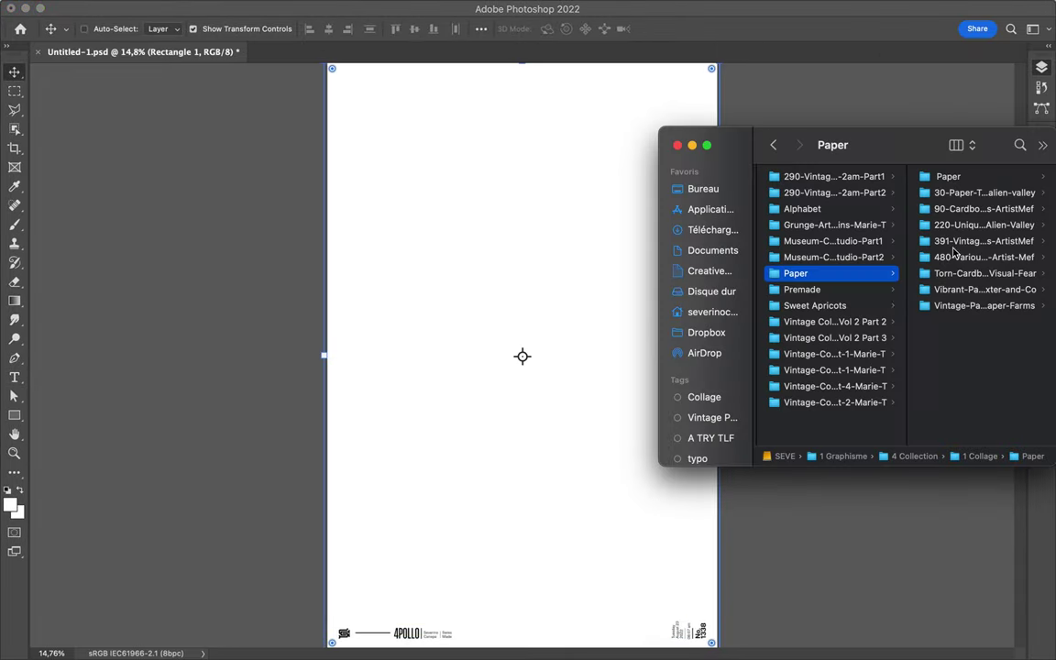
click(802, 326)
mouse_move(802, 326)
mouse_down()
mouse_move(556, 356)
mouse_move(491, 429)
mouse_up()
key(Return)
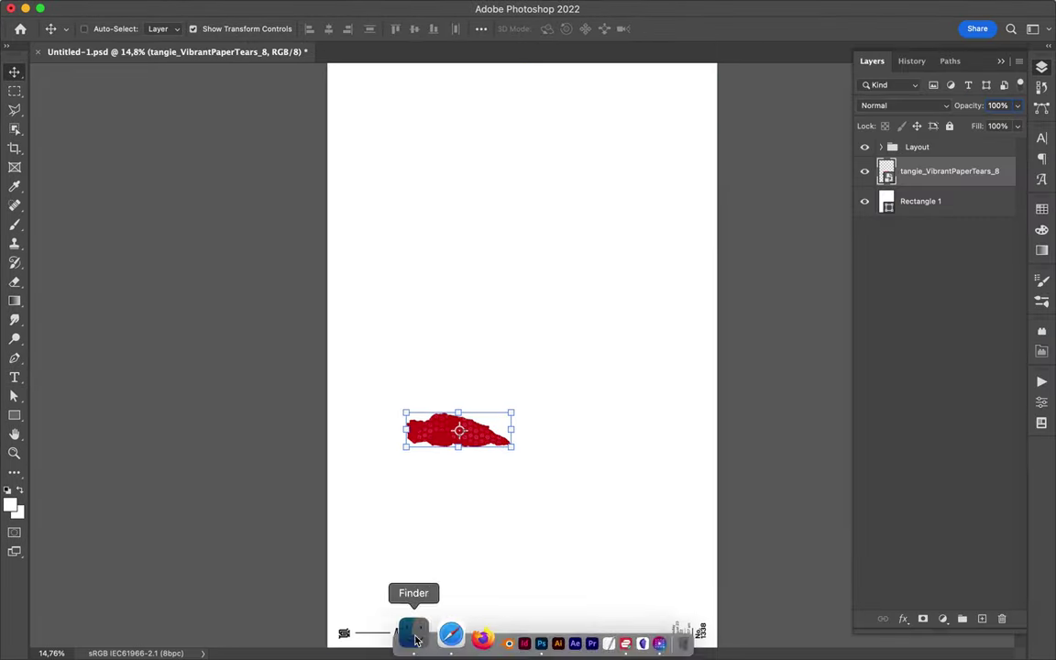
Add an aged vintage paper sheet and send it beneath the red tear
click(405, 642)
click(773, 145)
click(798, 290)
key(Down)
key(Down)
key(Down)
key(Down)
key(Down)
key(Down)
mouse_move(799, 369)
mouse_down()
mouse_move(441, 392)
mouse_move(443, 449)
mouse_up()
key(Return)
key(super+bracketleft)
Browse the texture folders to reach torn cardboard file 9.png
click(413, 642)
scroll(807, 302, down, 10)
click(830, 317)
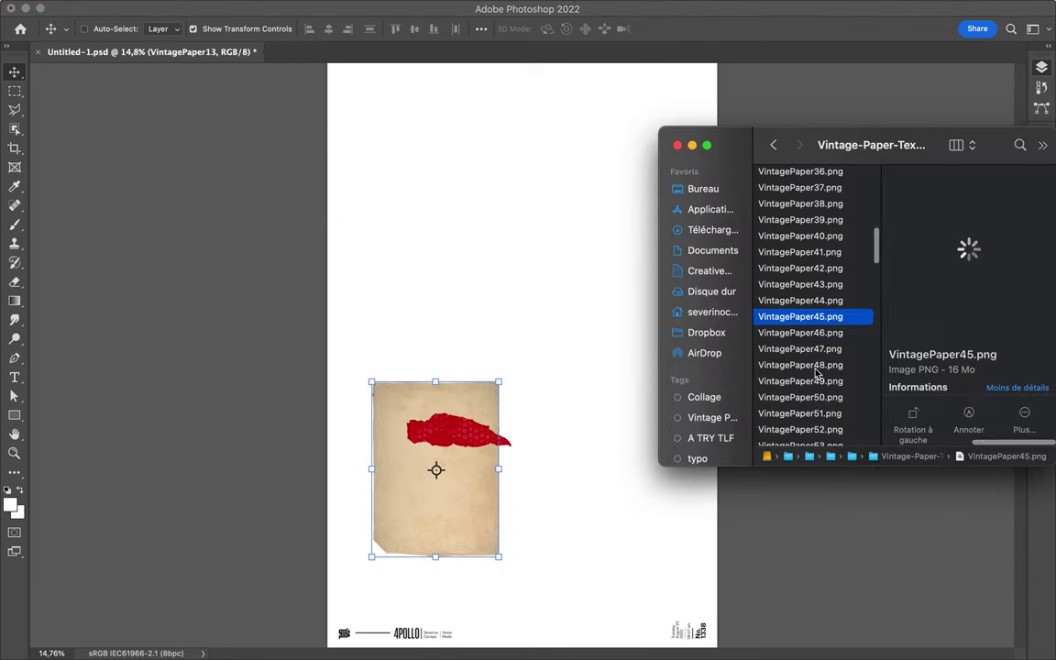
key(Left)
click(770, 265)
click(771, 172)
click(770, 210)
click(807, 200)
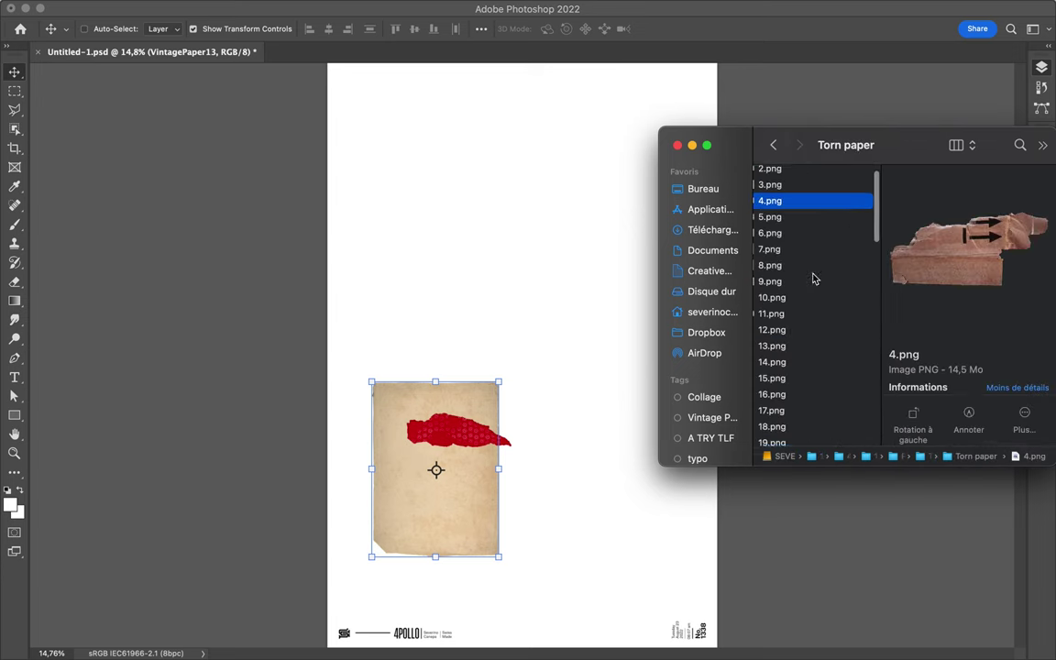
key(Down)
key(Down)
key(Down)
Place cardboard 9.png over the vintage paper and shift the paper group up-right
drag(775, 281, 405, 253)
mouse_move(514, 367)
mouse_down()
mouse_move(494, 365)
mouse_move(492, 445)
mouse_up()
drag(379, 437, 406, 397)
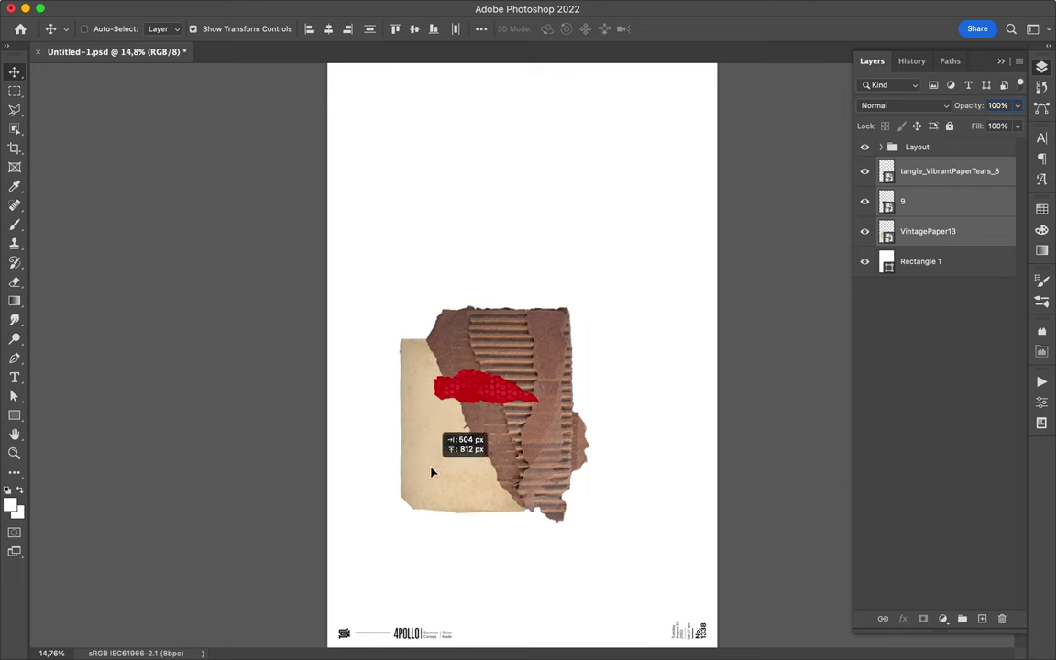
click(412, 632)
Look through the Cardboard Parts folder in the cardboard textures collection
scroll(831, 247, left, 3)
click(830, 258)
click(959, 192)
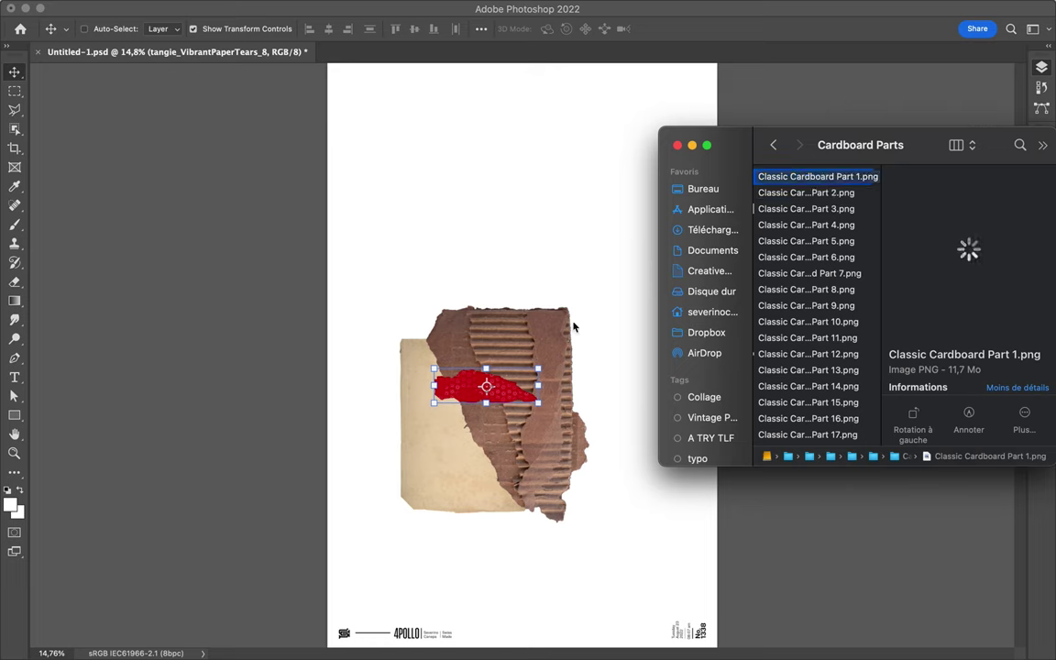
drag(828, 200, 734, 170)
click(807, 322)
scroll(921, 246, left, 5)
scroll(921, 246, left, 3)
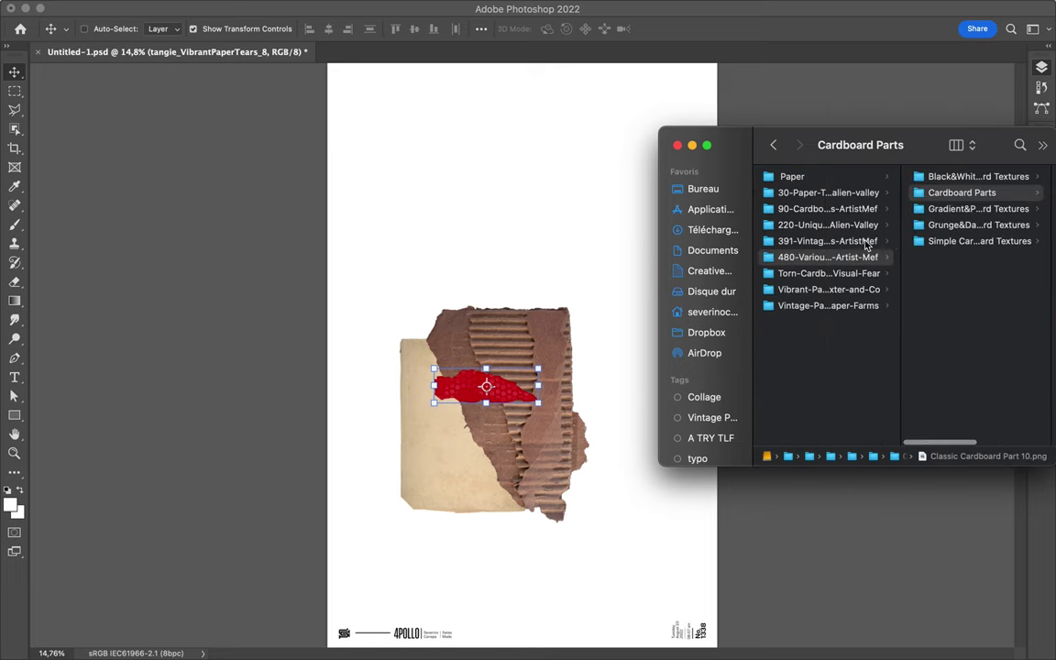
scroll(868, 243, left, 3)
Select the Warmte_in_Rotterdam photo in People and open it in Photoshop
click(837, 403)
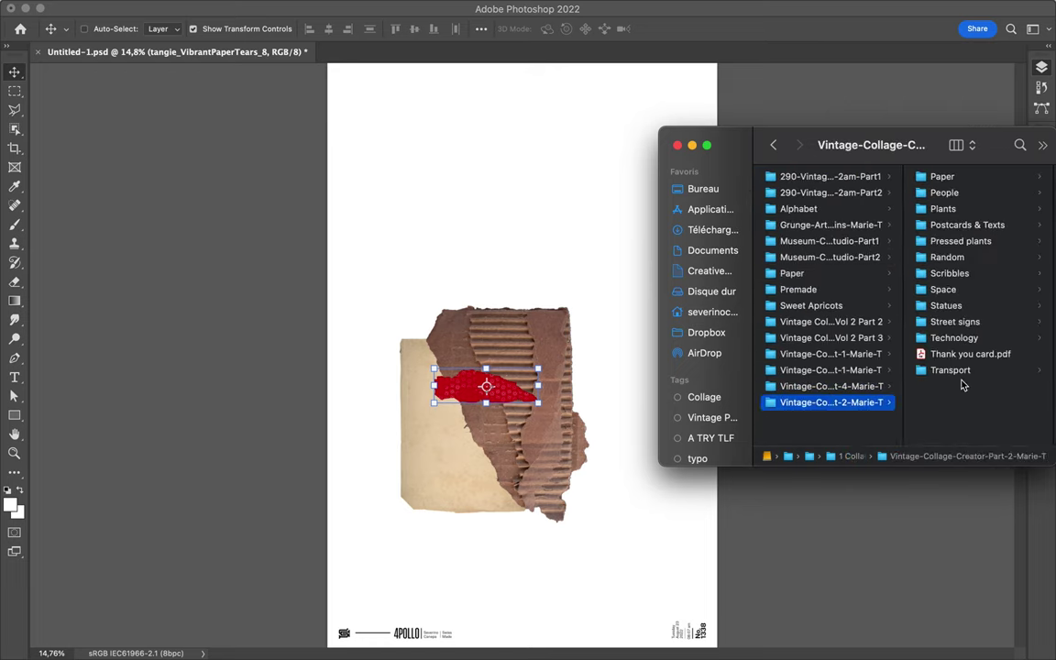
click(945, 193)
scroll(978, 273, down, 10)
click(963, 433)
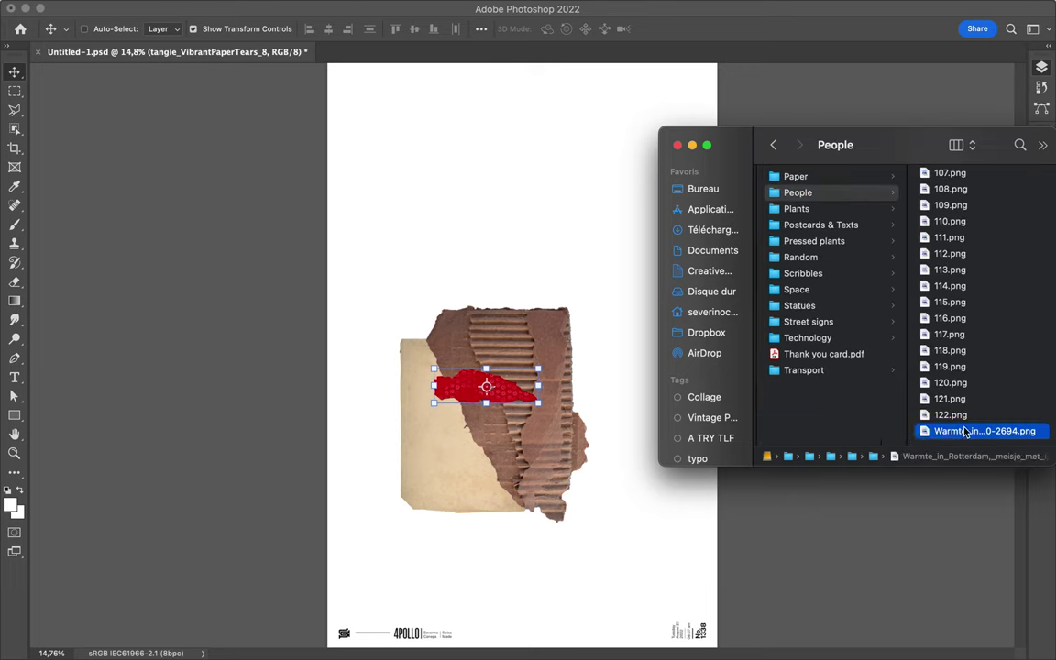
click(502, 267)
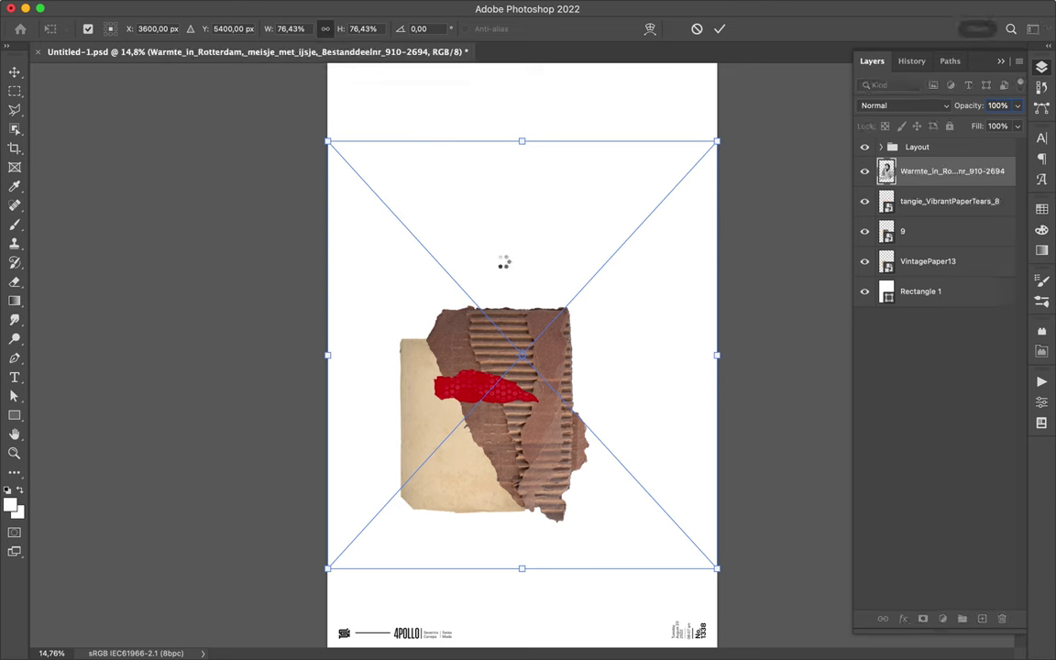
key(Escape)
click(371, 643)
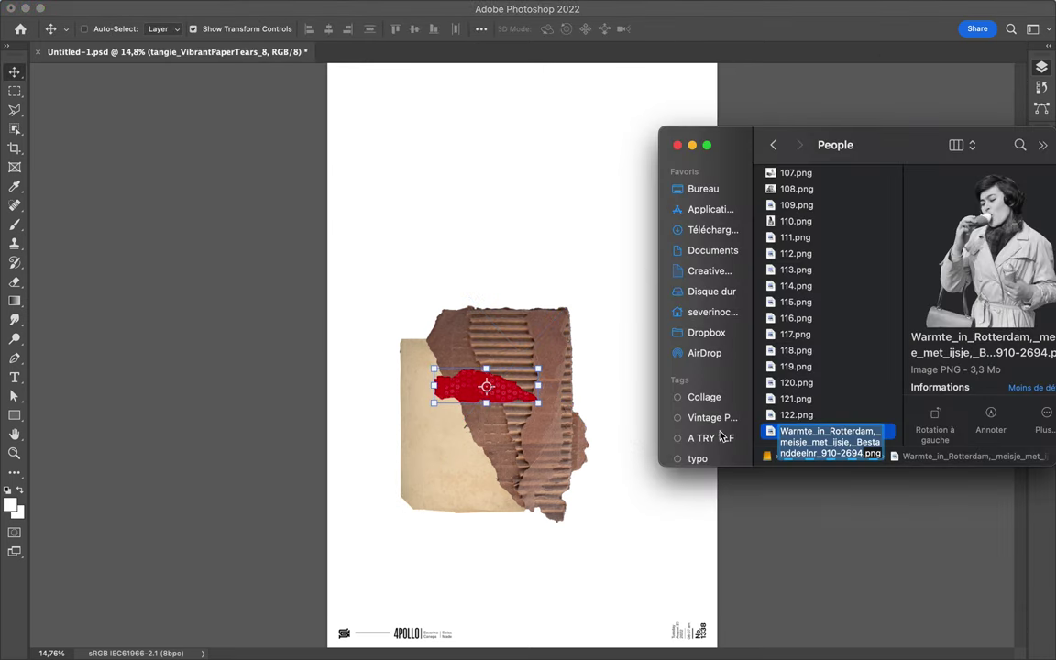
drag(808, 431, 500, 648)
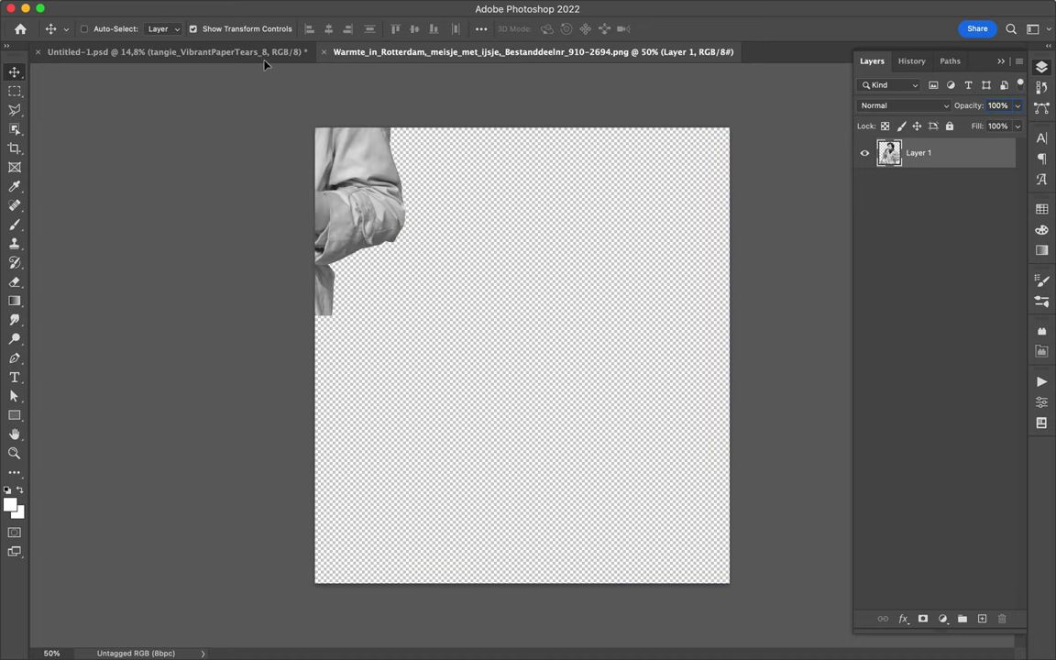
Copy the ice-cream woman into Untitled-1 and place her on the cardboard, below tangie_VibrantPaperTears_8
drag(266, 63, 554, 268)
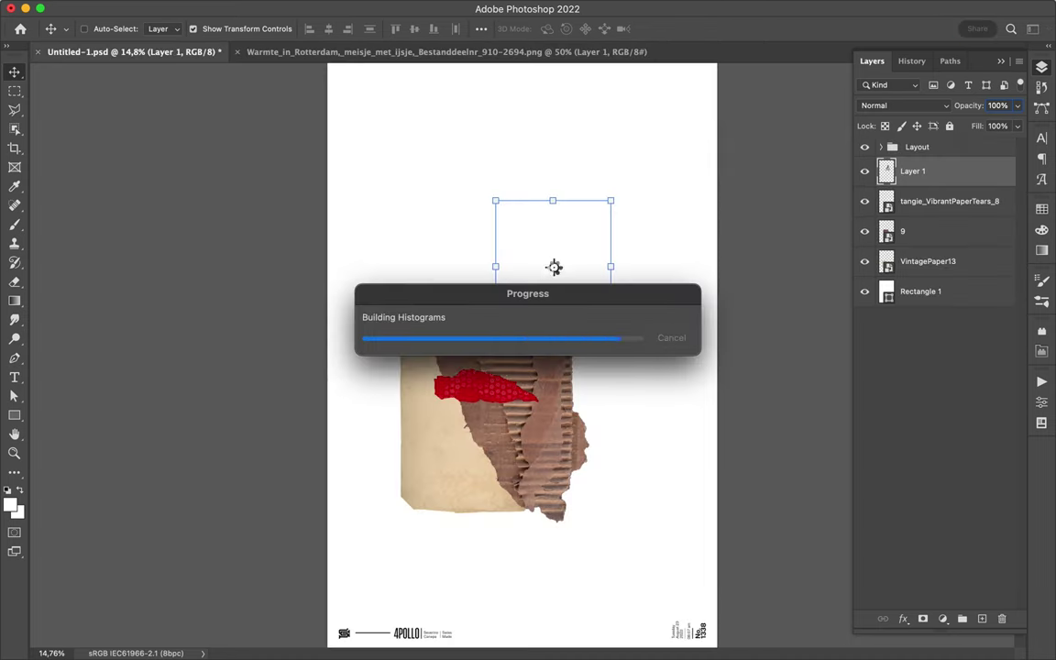
drag(521, 324, 466, 388)
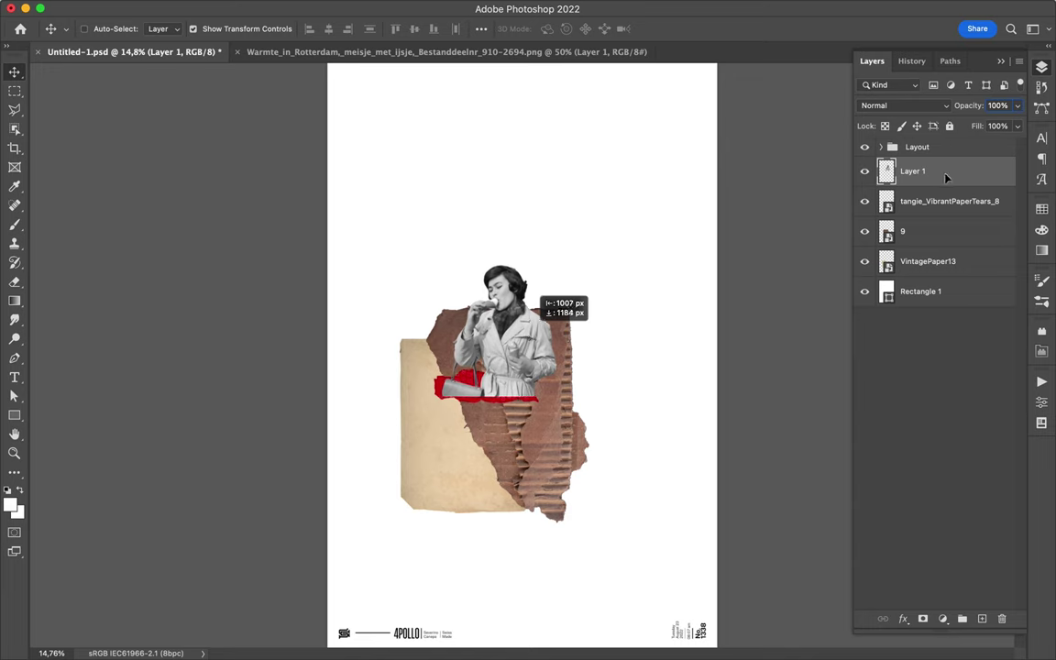
key(ctrl+z)
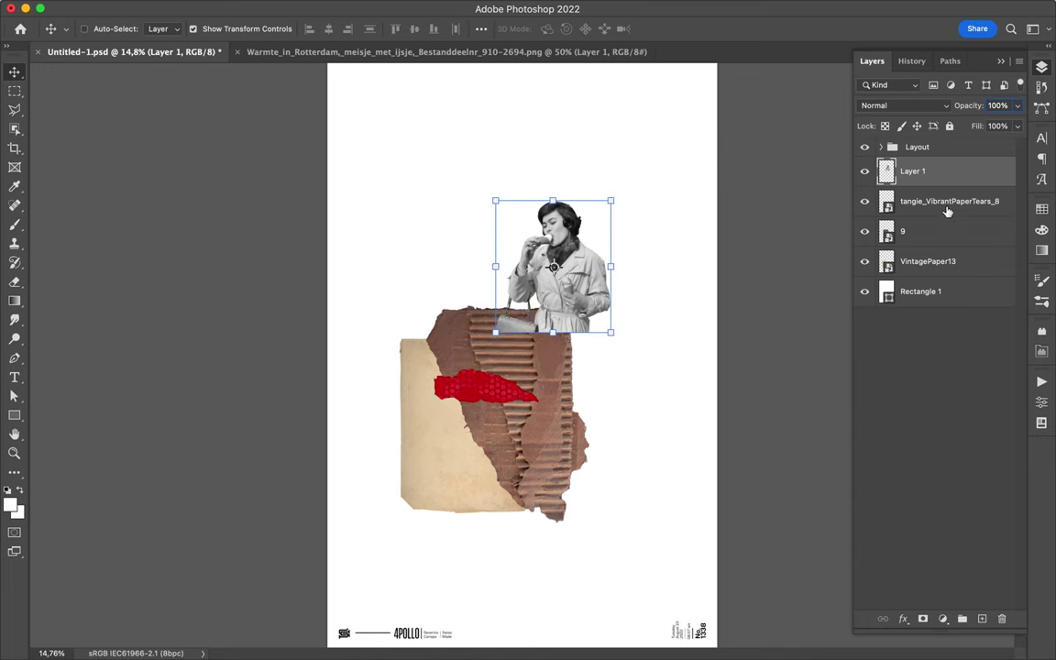
drag(912, 170, 950, 217)
drag(587, 249, 525, 305)
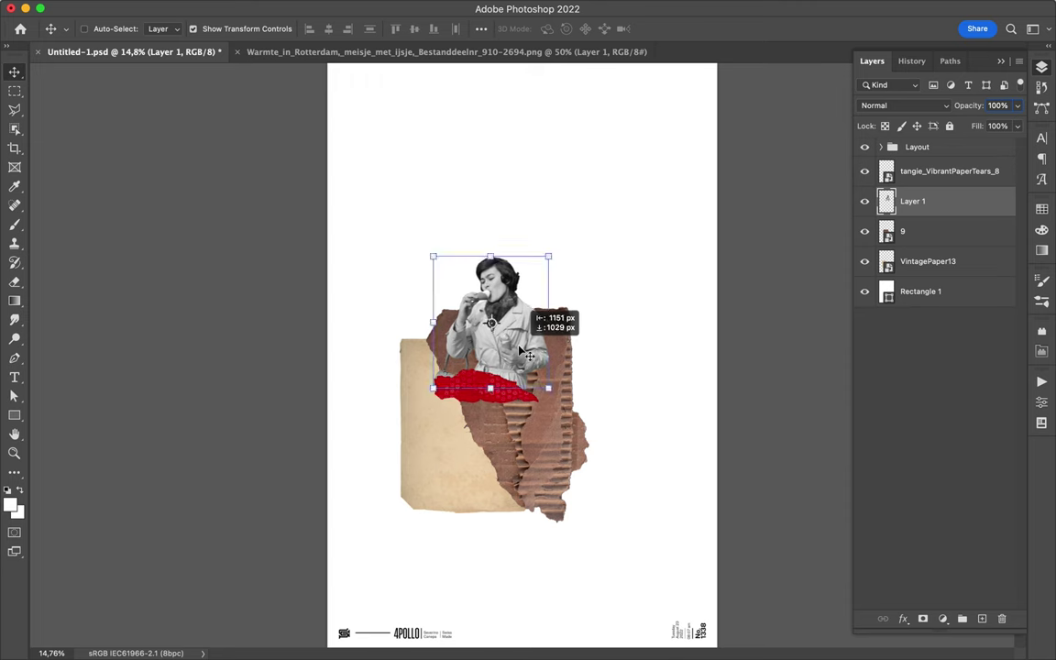
click(353, 632)
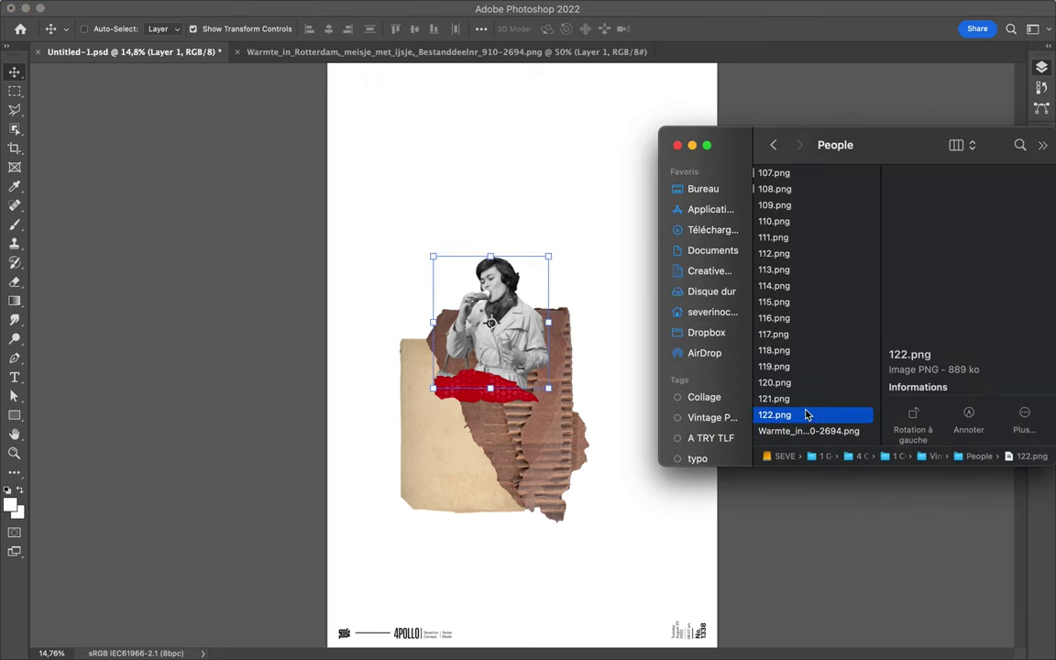
Pick the dancing couple image 118.png in People and open it in Photoshop
key(Up)
key(Up)
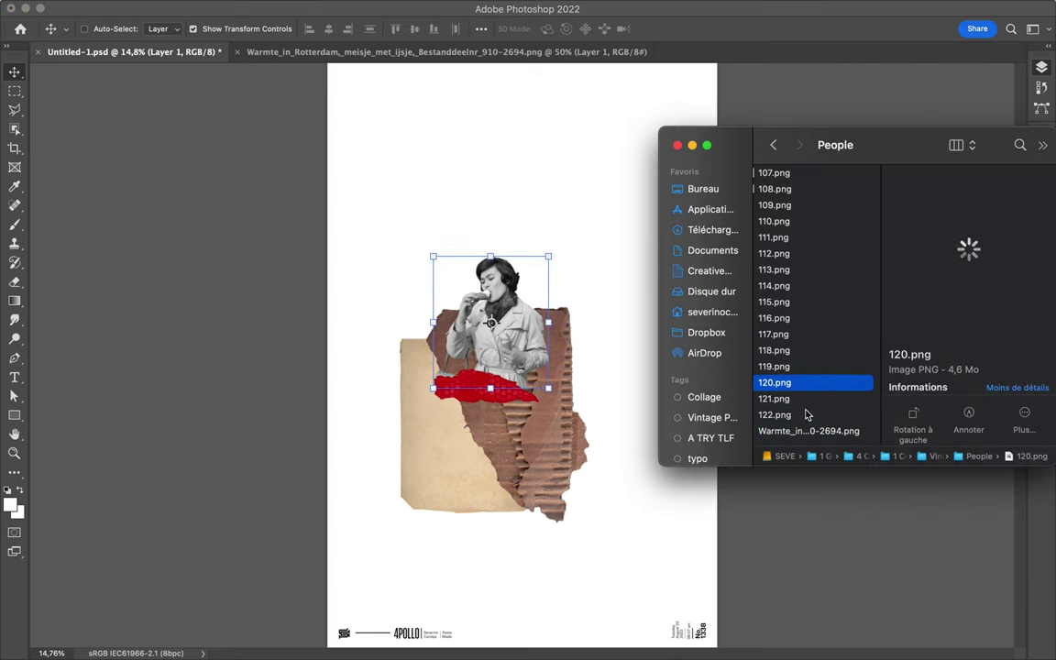
key(Up)
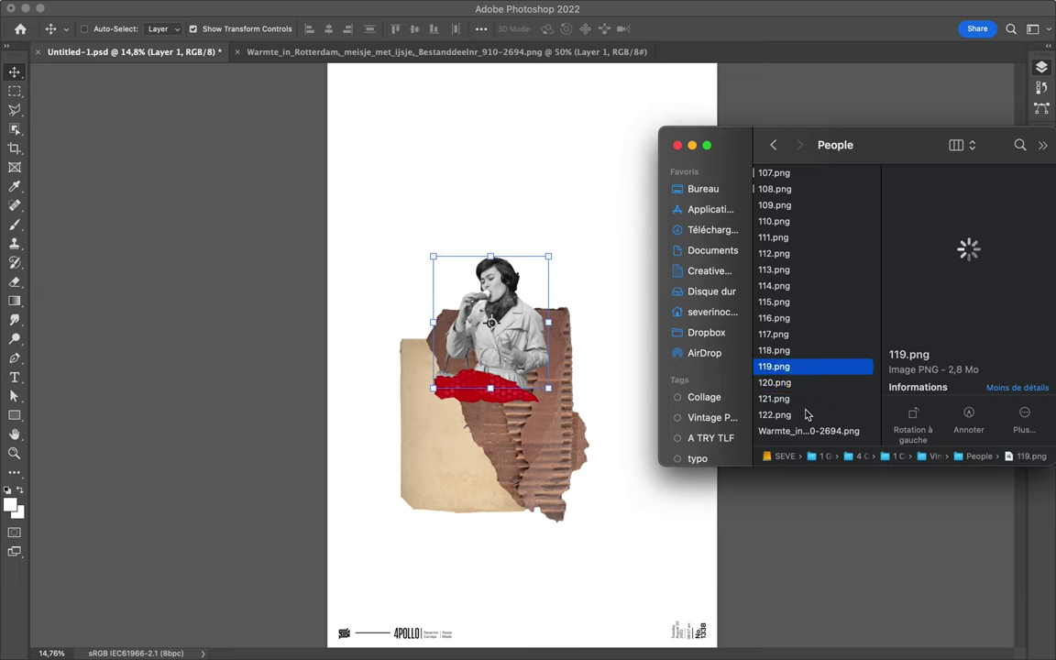
key(Up)
key(Up)
key(Down)
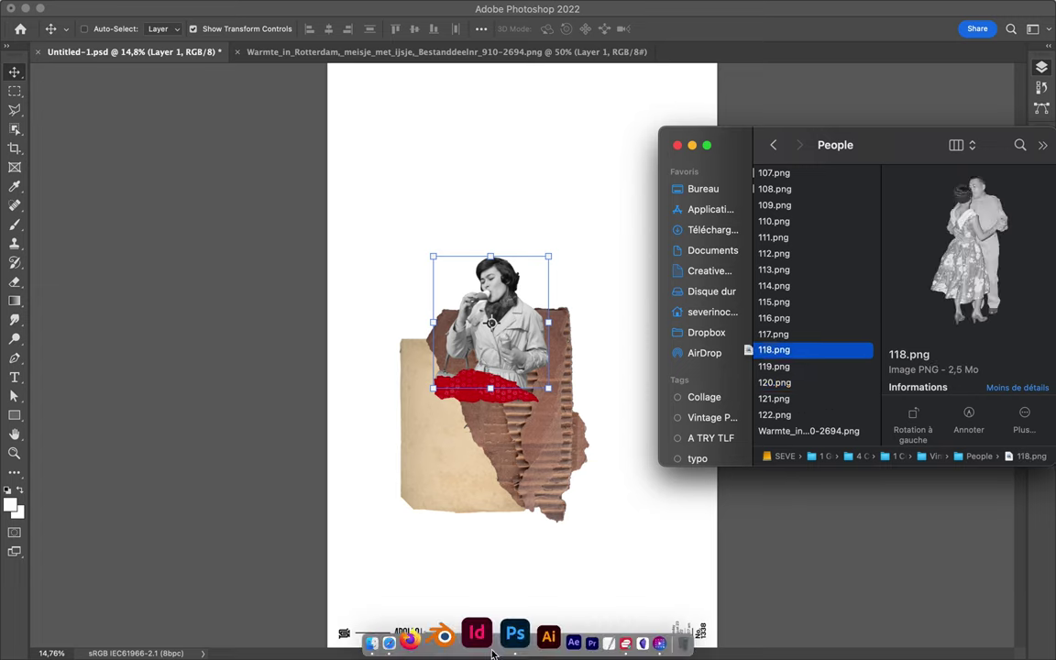
drag(779, 358, 502, 648)
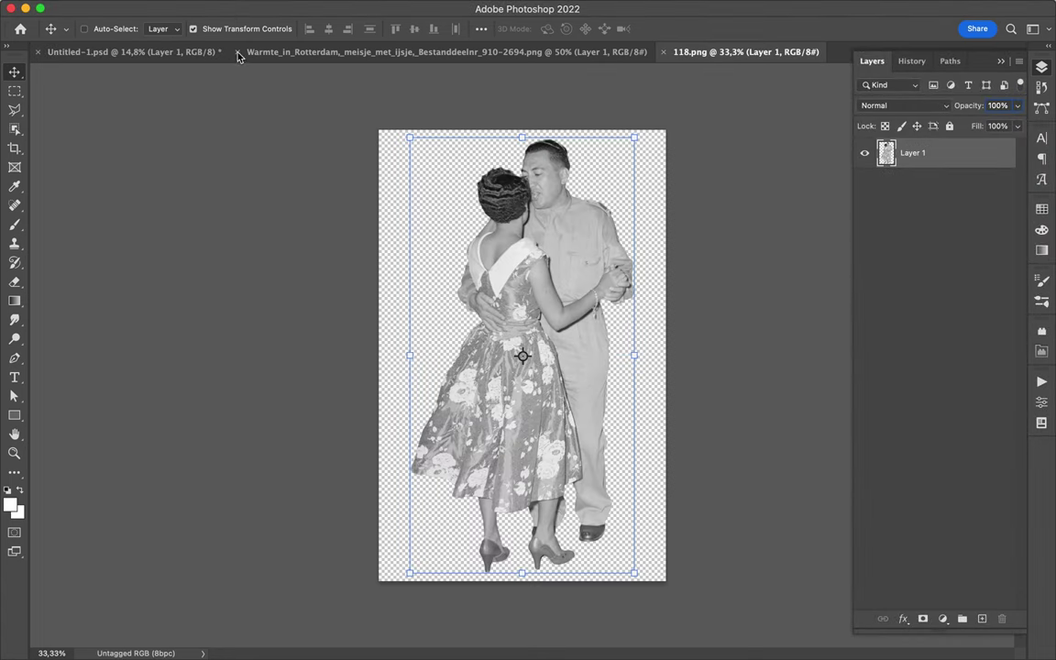
Close the Warmte document, paste the couple into Untitled-1 and move it upper right
click(237, 51)
click(183, 52)
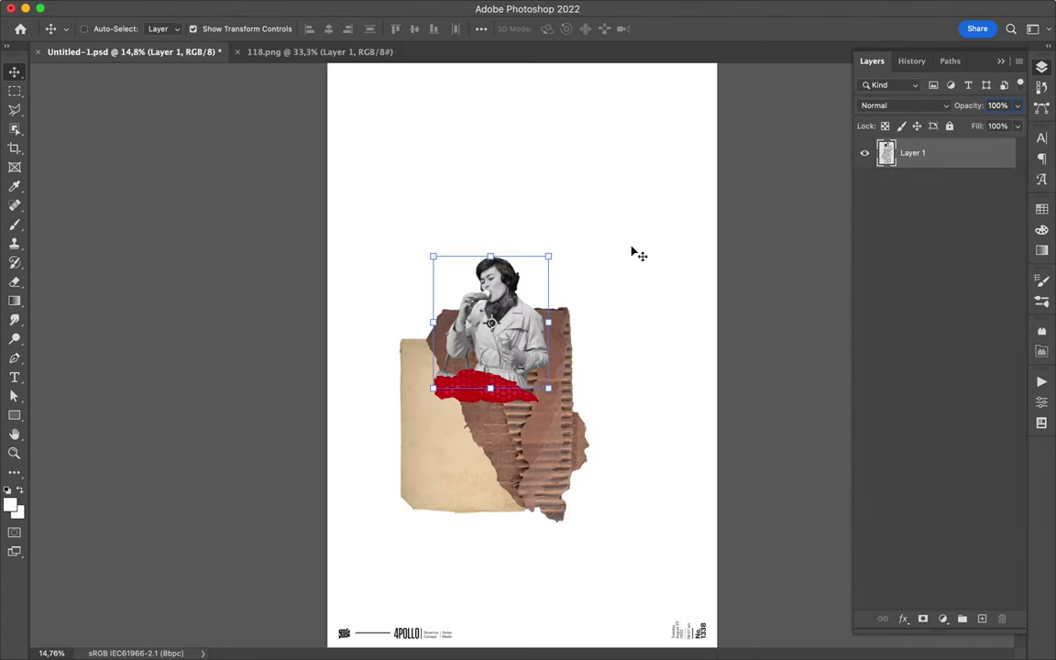
key(super+v)
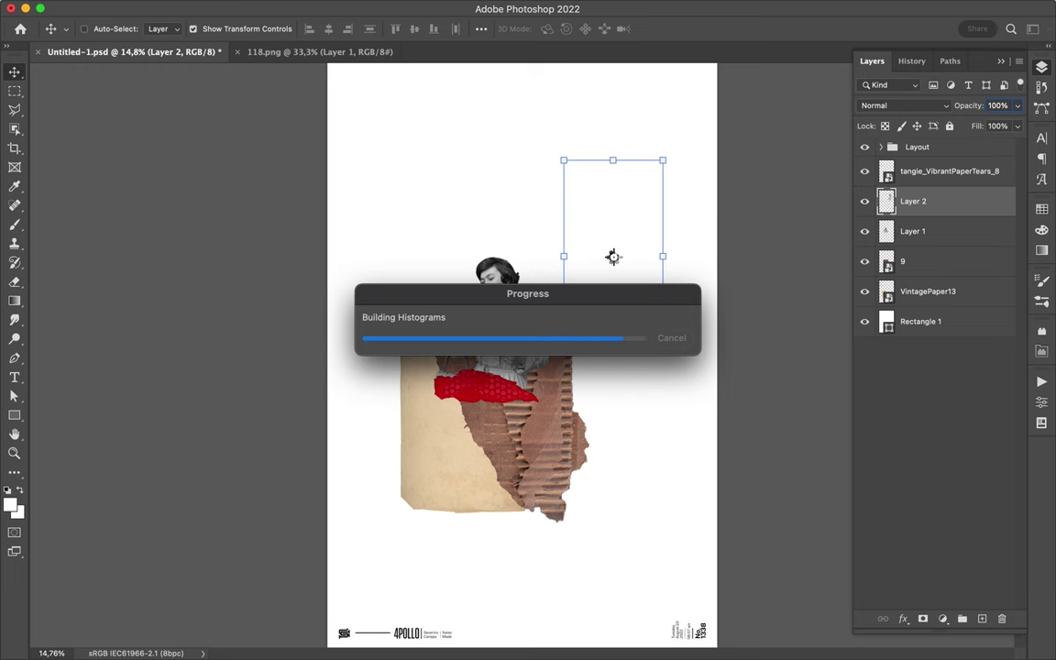
drag(627, 269, 629, 210)
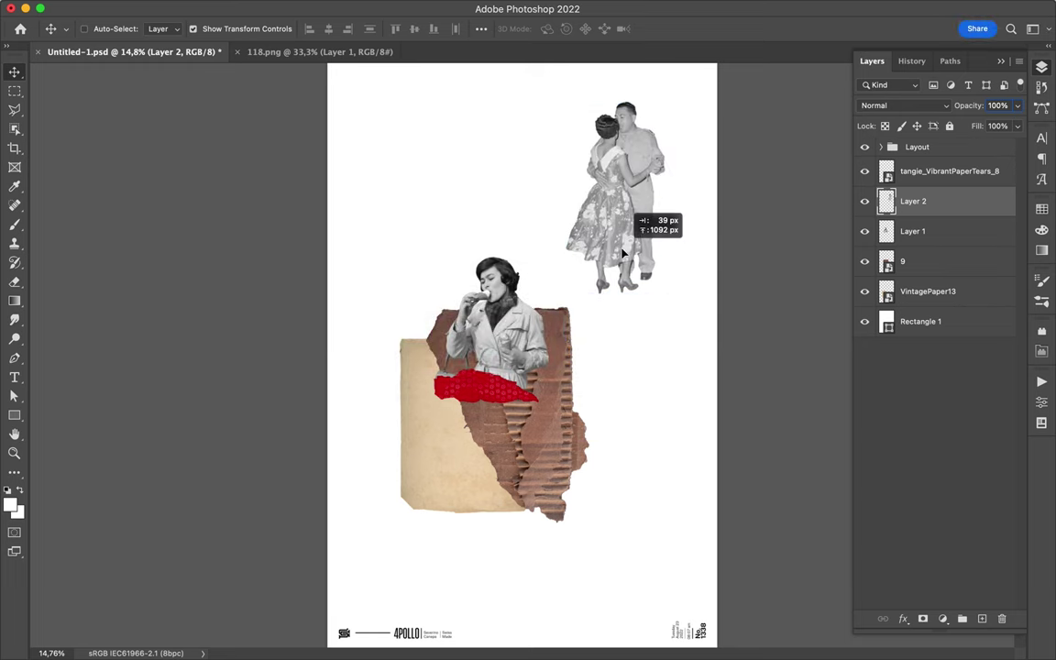
click(417, 639)
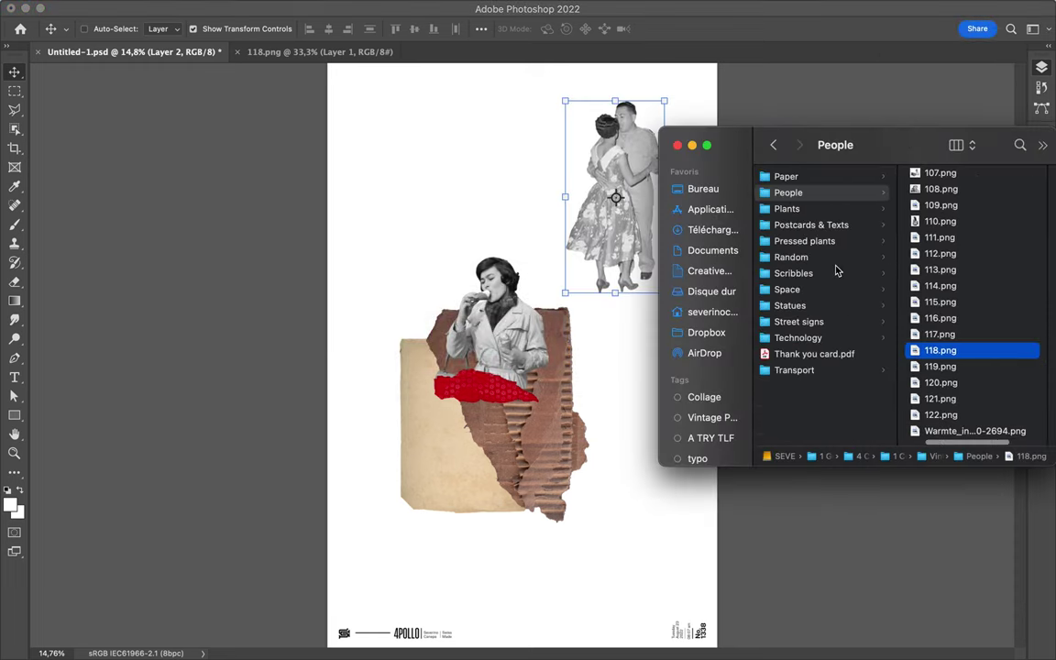
Place the ONE WAY street sign 5.png small beside the woman's head
click(799, 322)
click(936, 174)
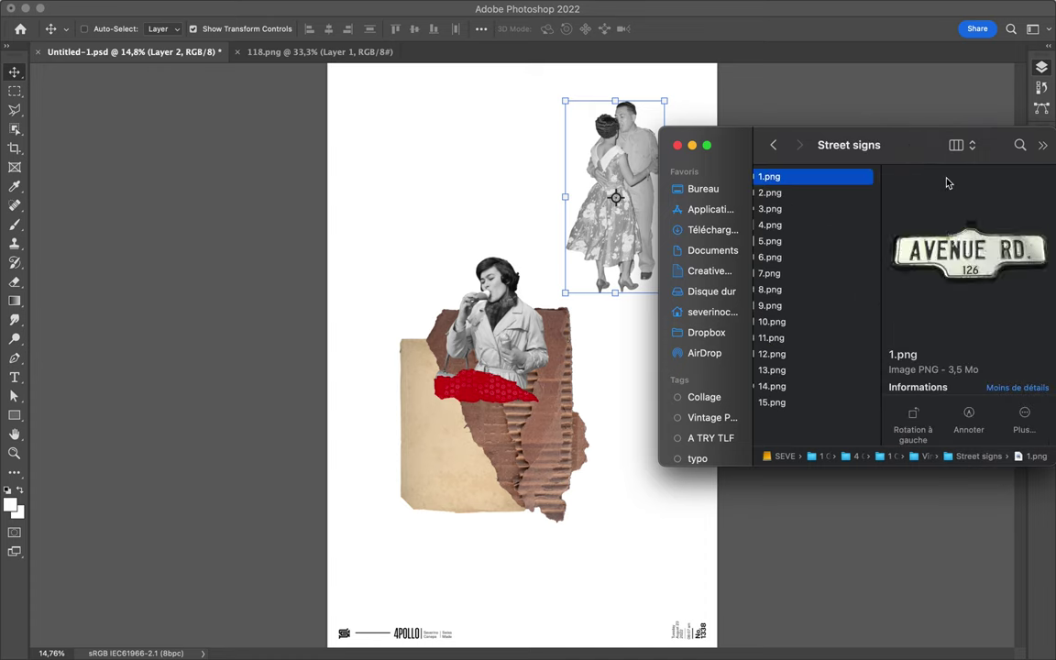
key(Down)
key(Down)
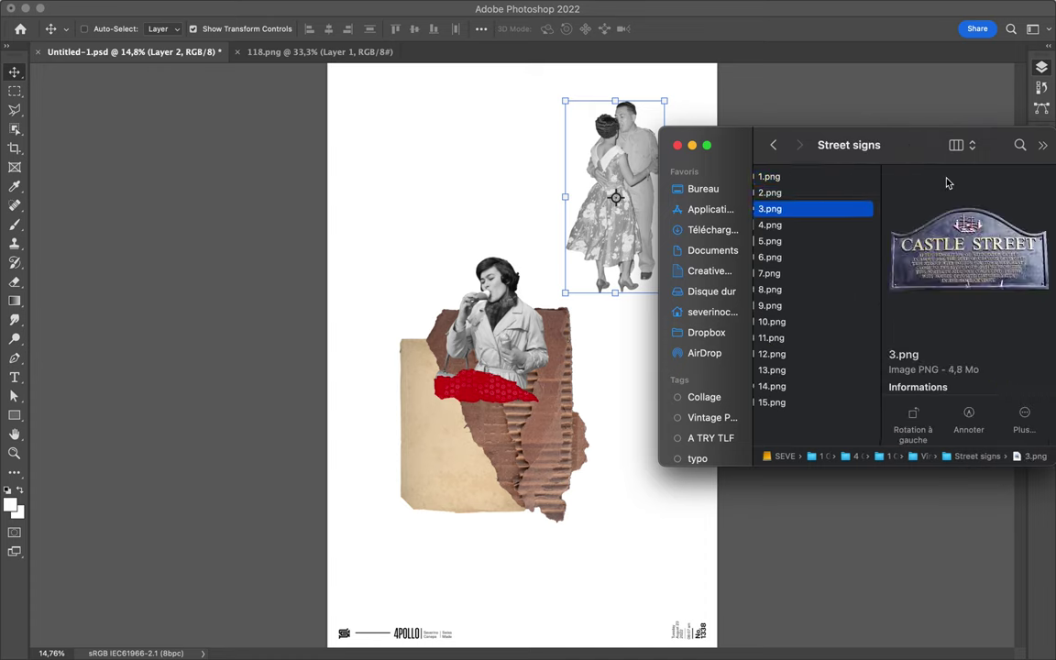
key(Down)
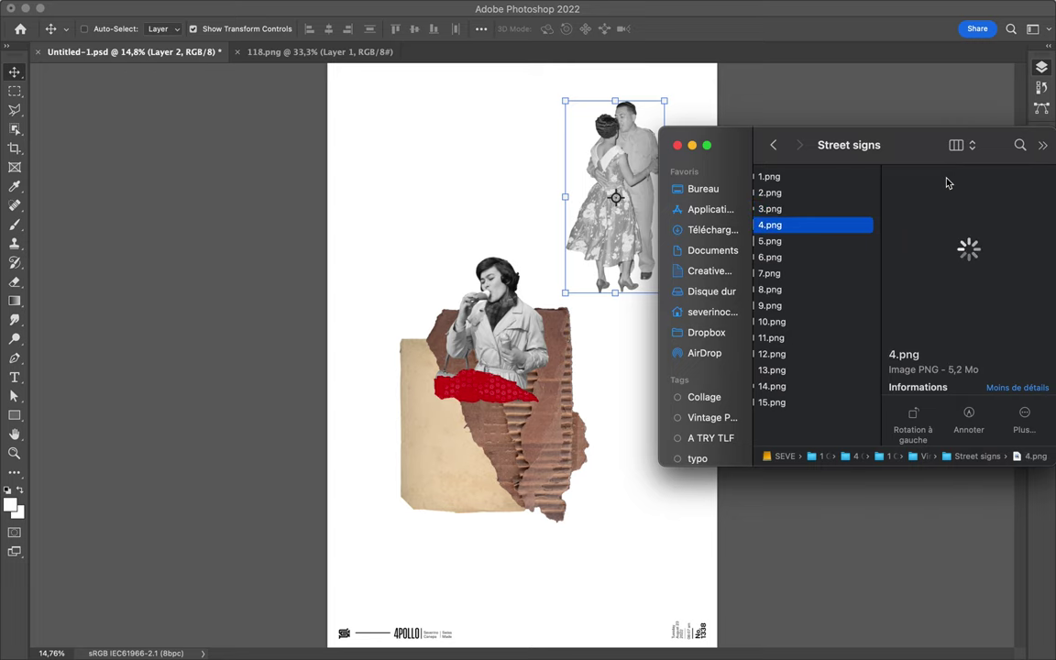
key(Down)
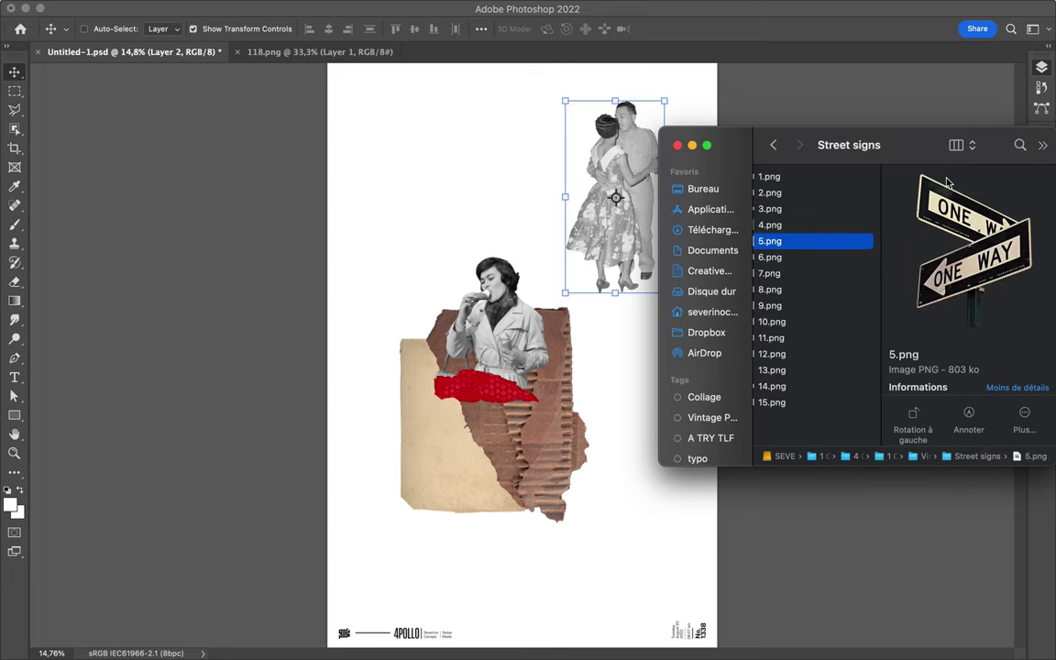
drag(796, 246, 620, 337)
drag(520, 353, 576, 292)
key(Return)
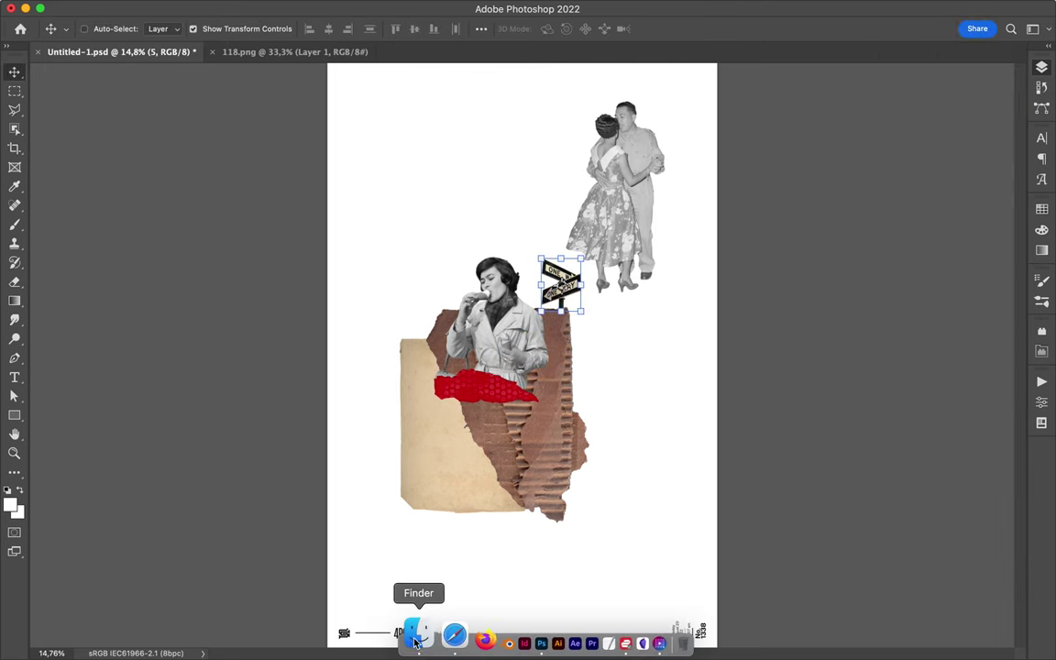
Preview more street signs, including Lansdowne Av., then return to the parent folders
click(412, 631)
click(800, 258)
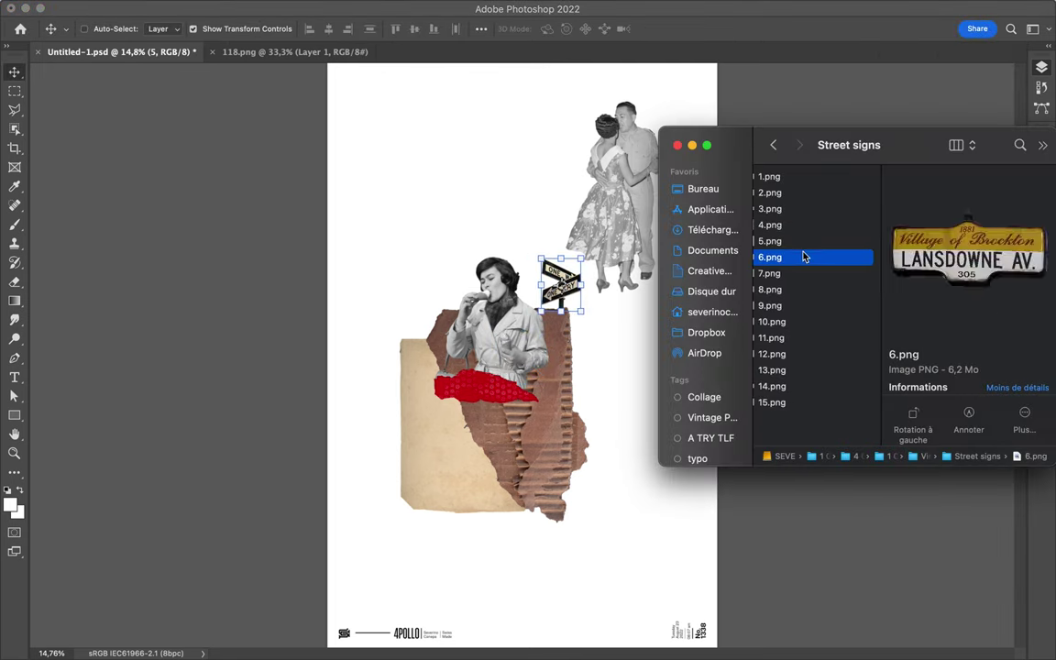
key(Down)
key(Down)
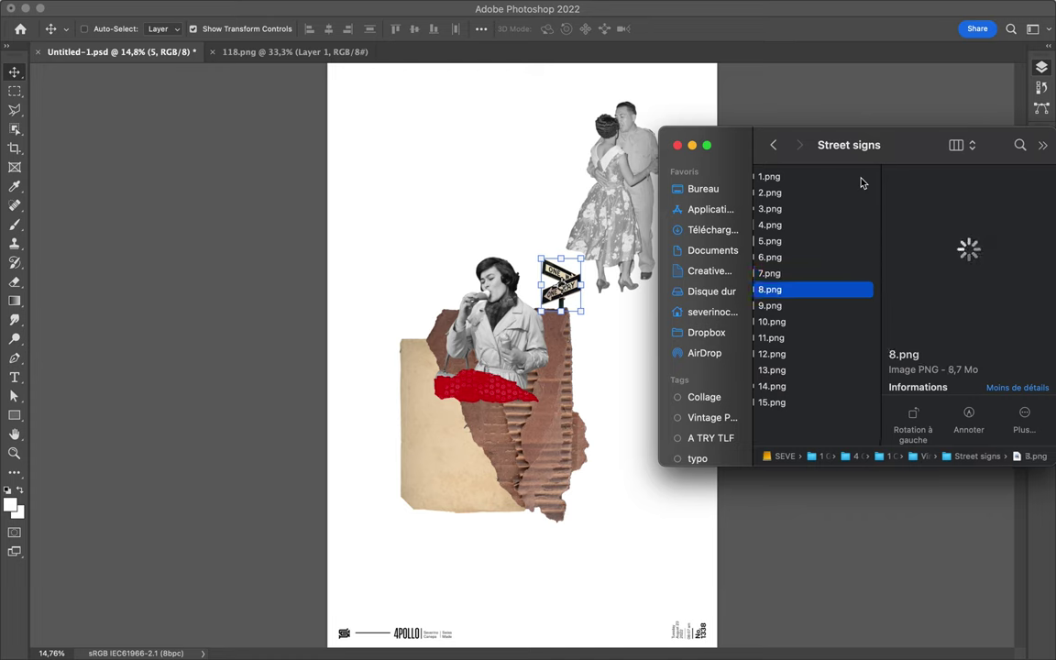
key(Left)
key(Left)
key(Up)
key(Up)
key(Up)
key(Up)
key(Up)
key(Up)
Browse the 220 paper textures: Rough Tex 2, Clear-cut Tex 3 and Aged Tex 4
click(807, 274)
click(963, 241)
key(Up)
click(958, 209)
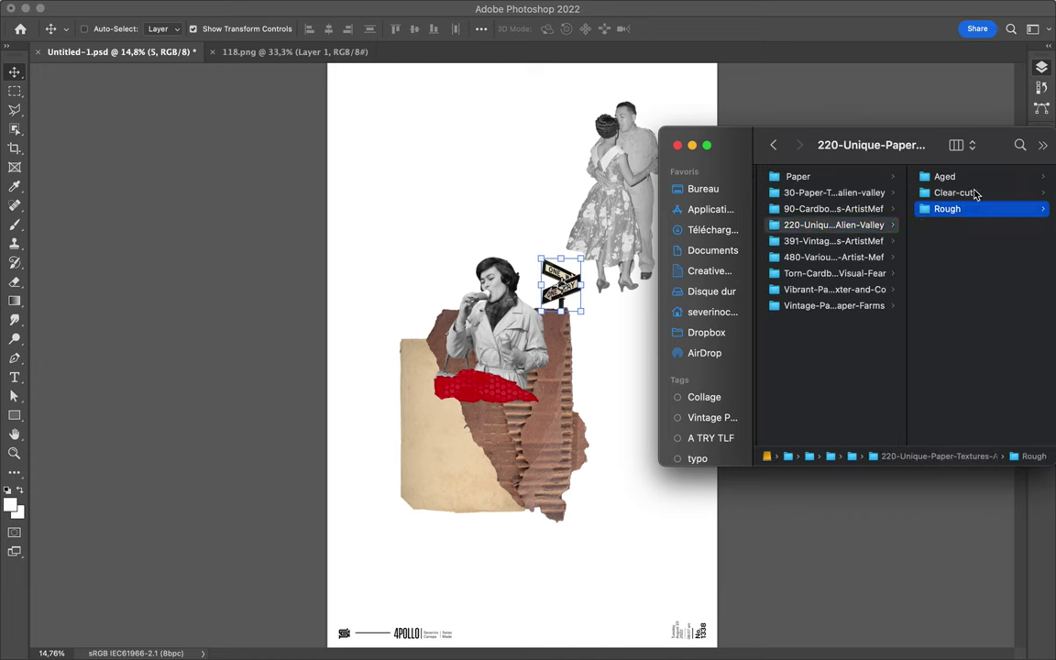
key(Right)
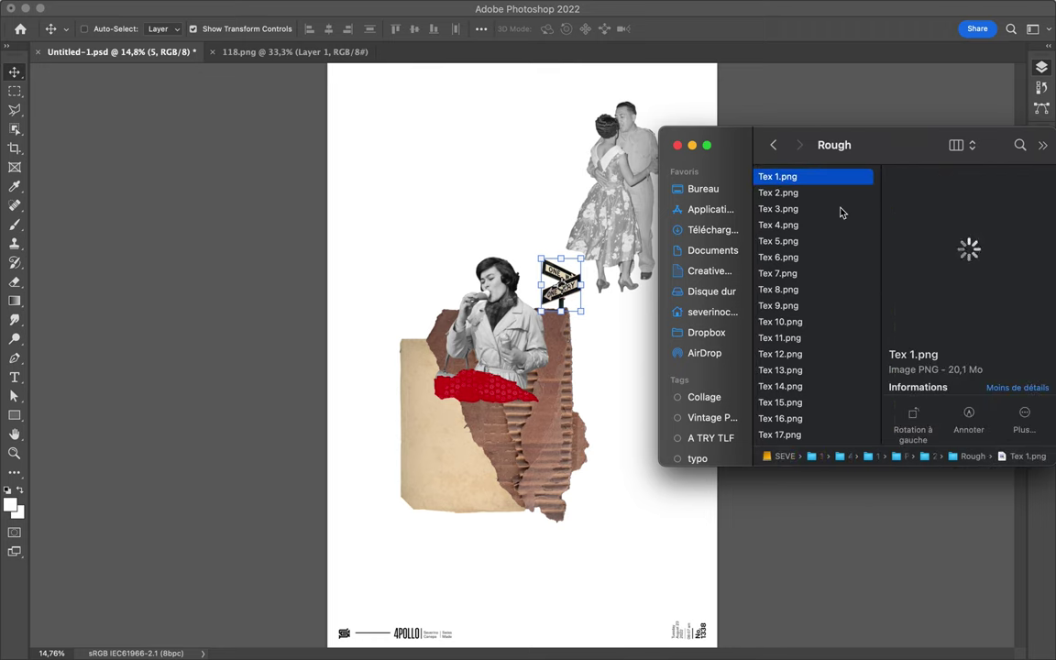
click(820, 195)
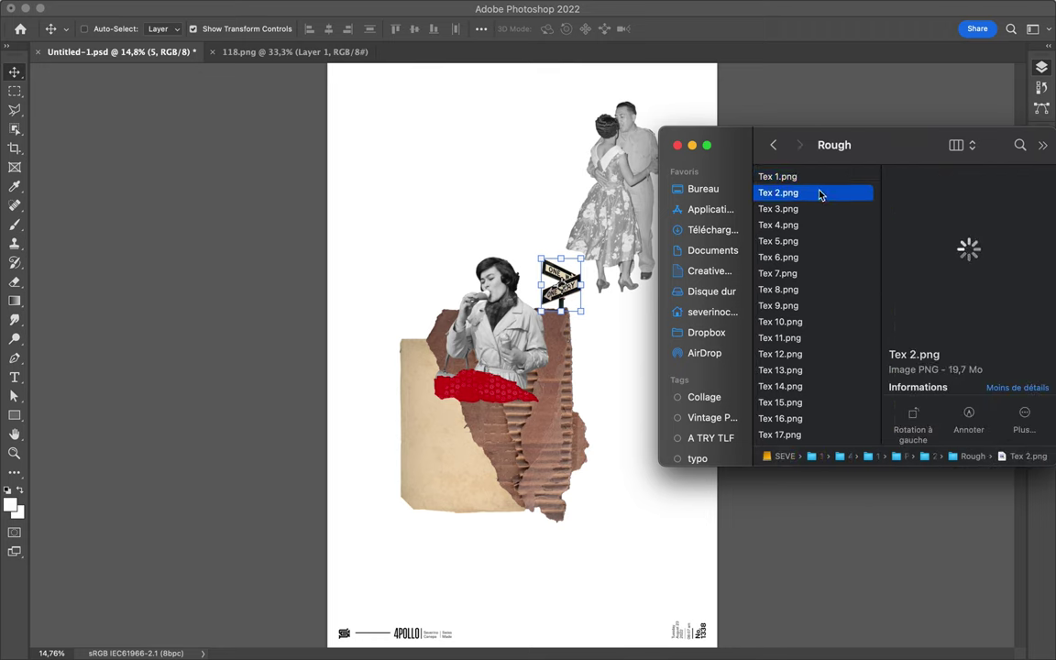
key(Left)
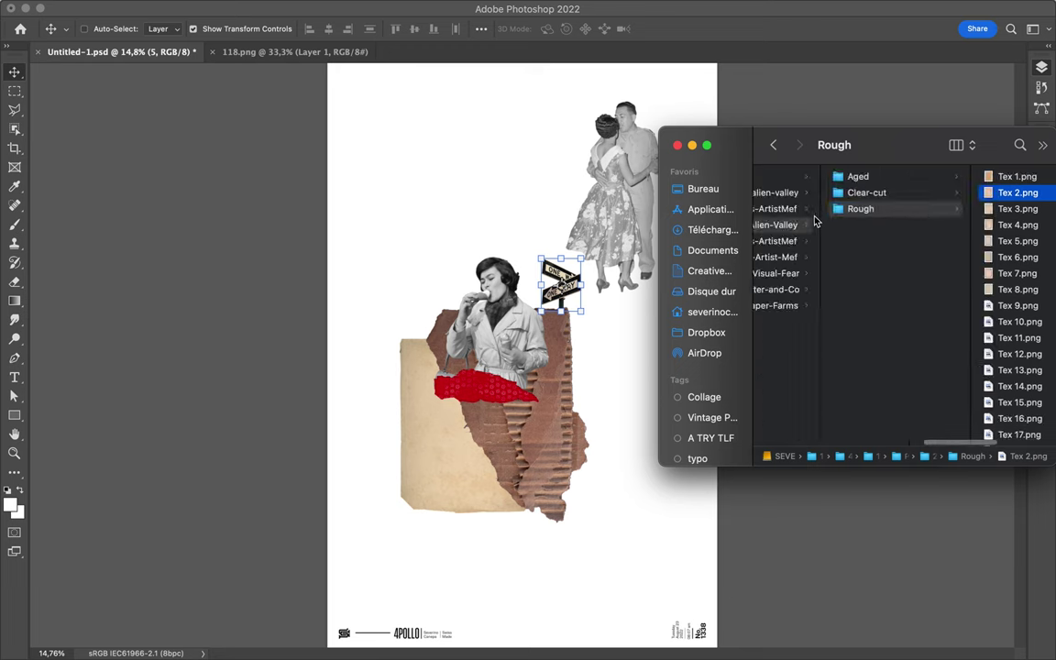
click(867, 193)
click(941, 211)
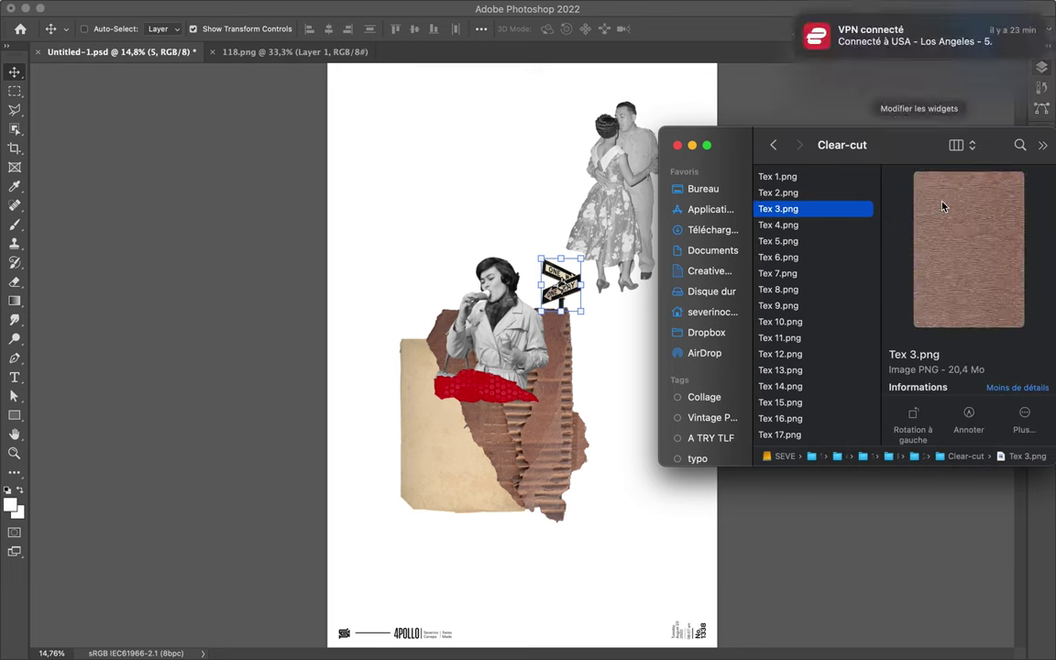
scroll(818, 180, left, 5)
click(818, 178)
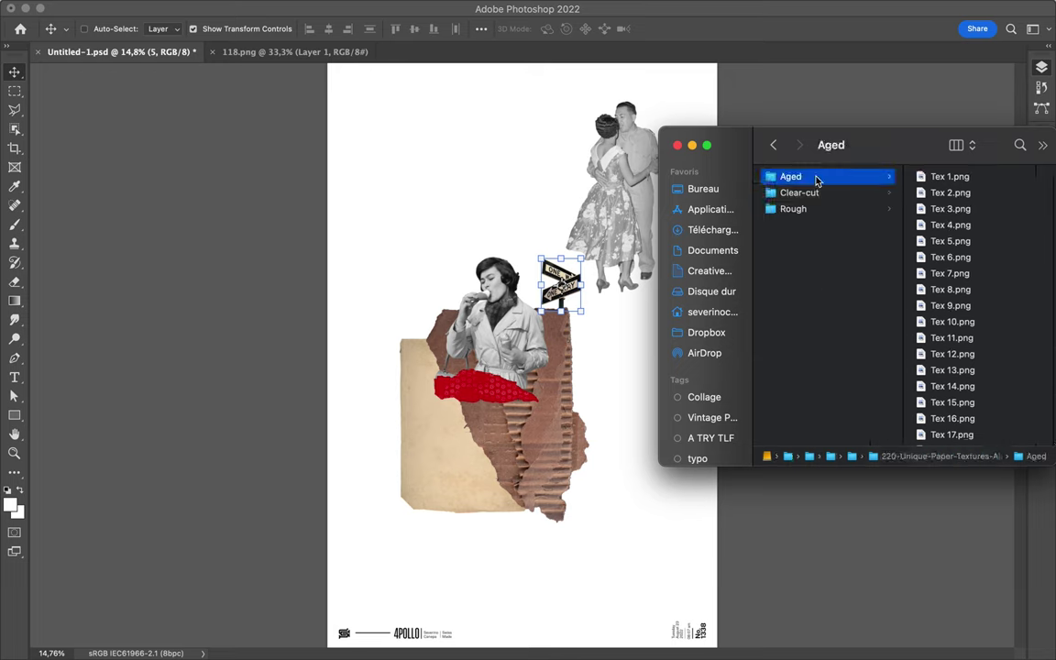
click(939, 225)
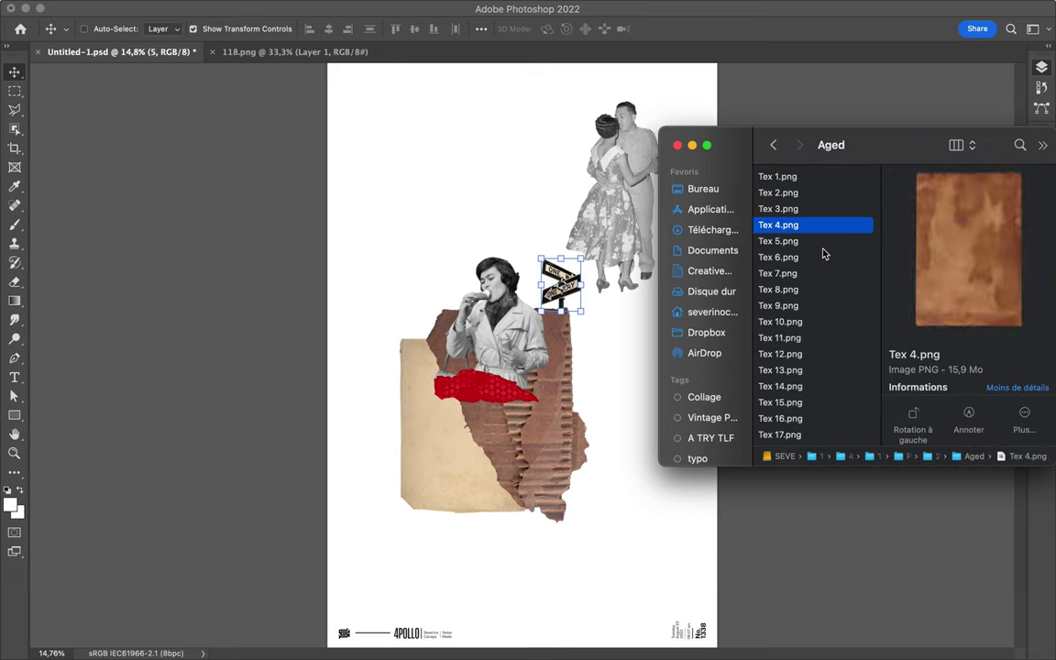
scroll(821, 250, left, 5)
scroll(818, 220, left, 3)
Preview Torn Cardboard Full Texture 3.jpg and torn paper piece 27.png
click(825, 210)
click(826, 273)
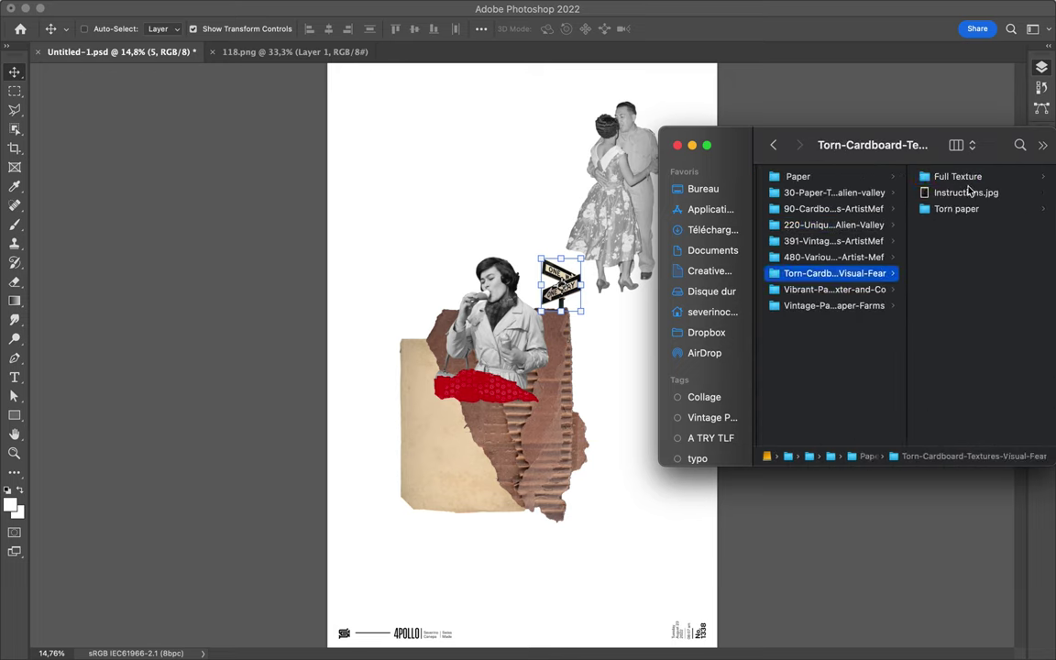
click(966, 175)
click(931, 207)
scroll(835, 211, left, 3)
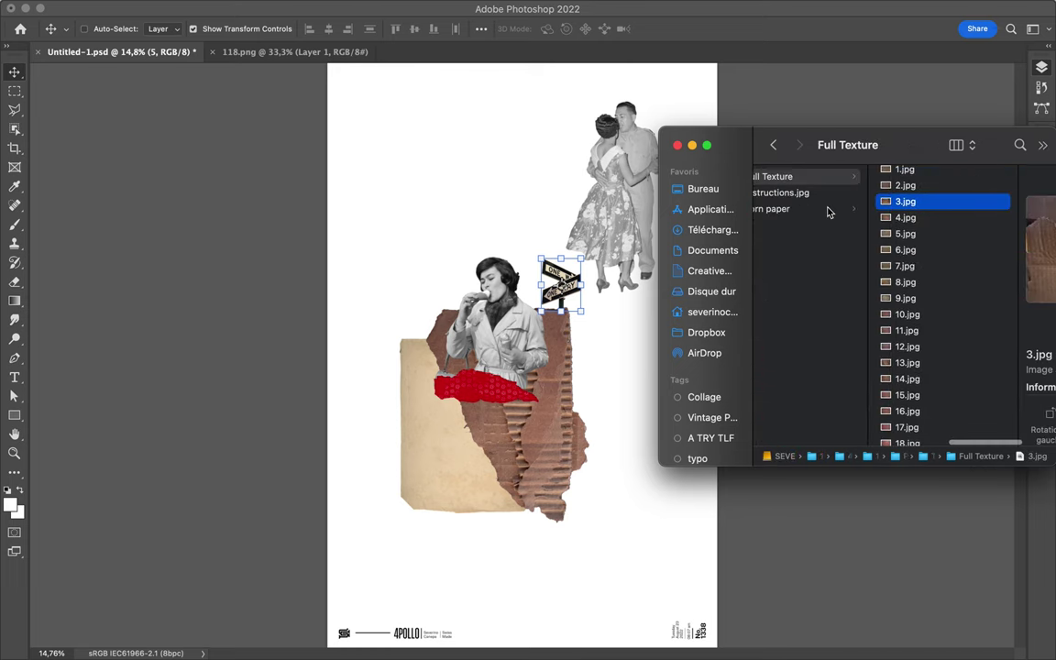
click(826, 210)
scroll(938, 284, down, 5)
click(938, 300)
Preview torn paper pieces 13.png, 12.png and 11.png
drag(917, 162, 874, 160)
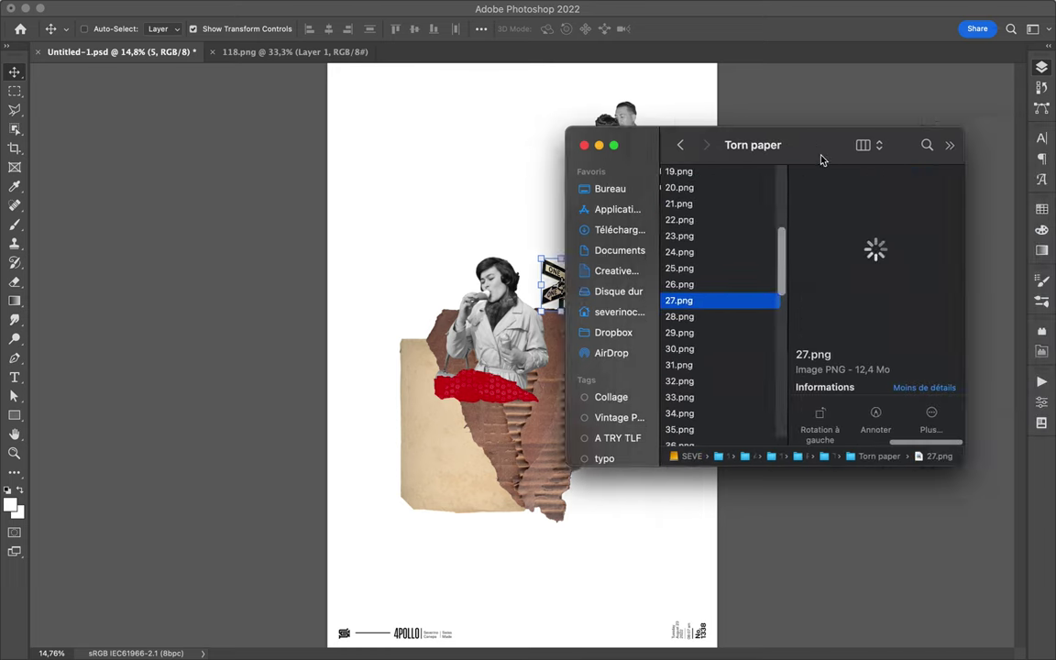
scroll(766, 331, up, 5)
scroll(771, 321, left, 2)
click(778, 310)
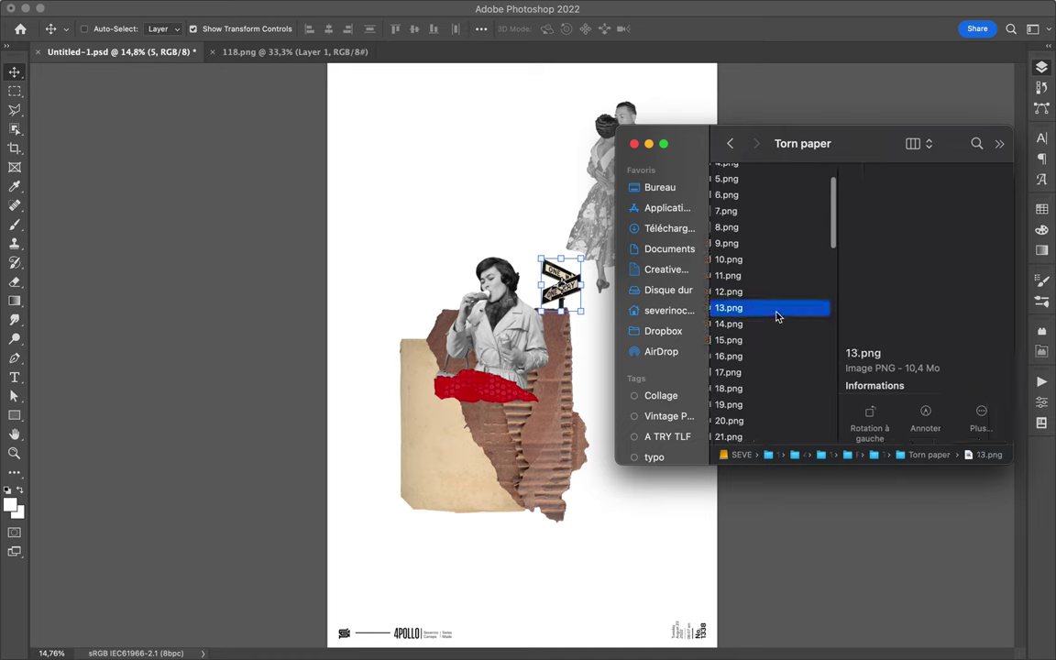
scroll(777, 312, left, 2)
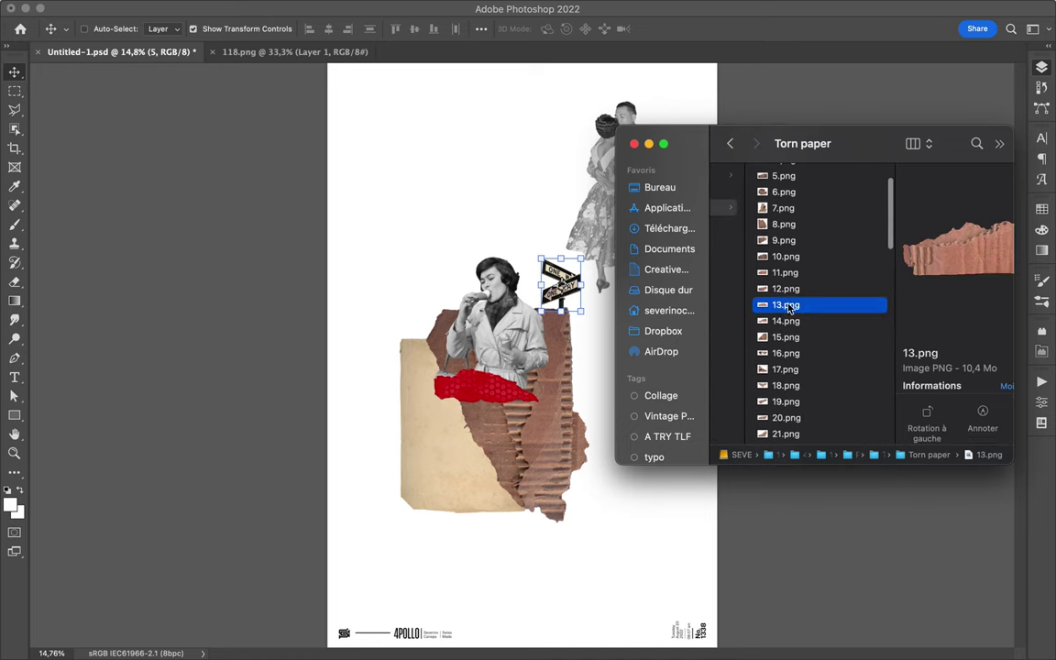
click(796, 292)
scroll(796, 293, right, 2)
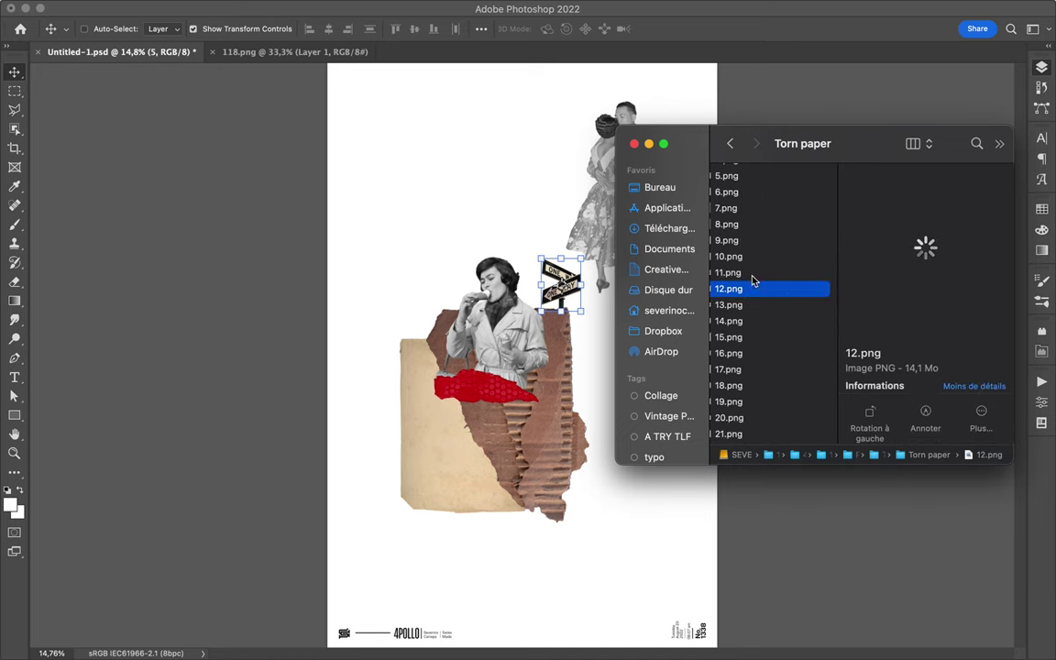
click(753, 279)
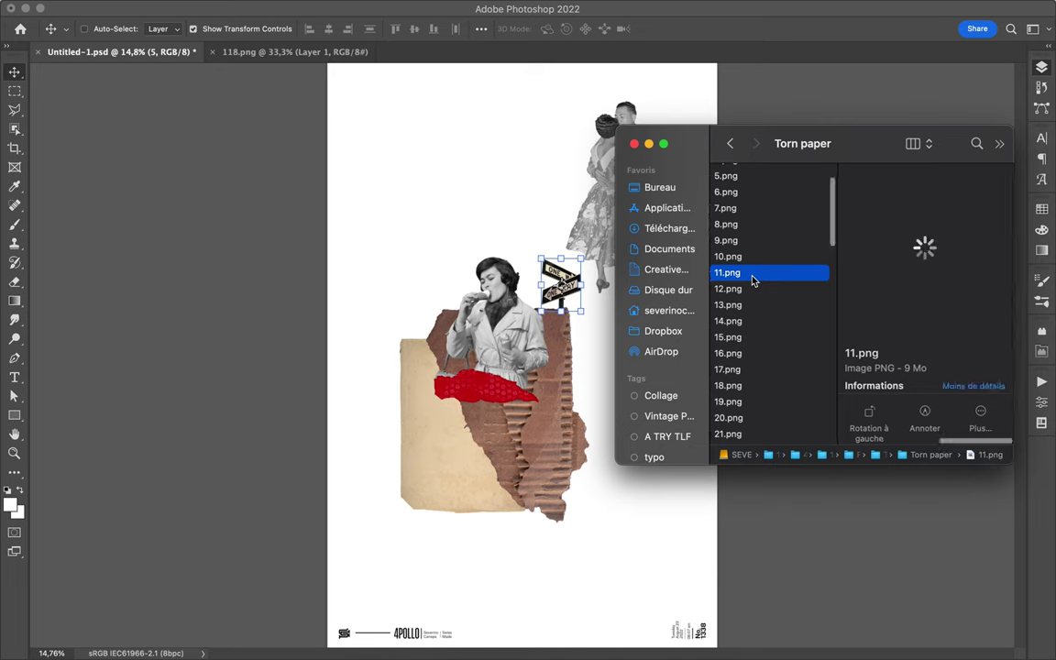
Open the 30 Paper Textures folder and select paper2.png
scroll(752, 280, left, 2)
scroll(752, 281, left, 3)
scroll(753, 283, left, 3)
click(757, 288)
click(792, 192)
click(903, 195)
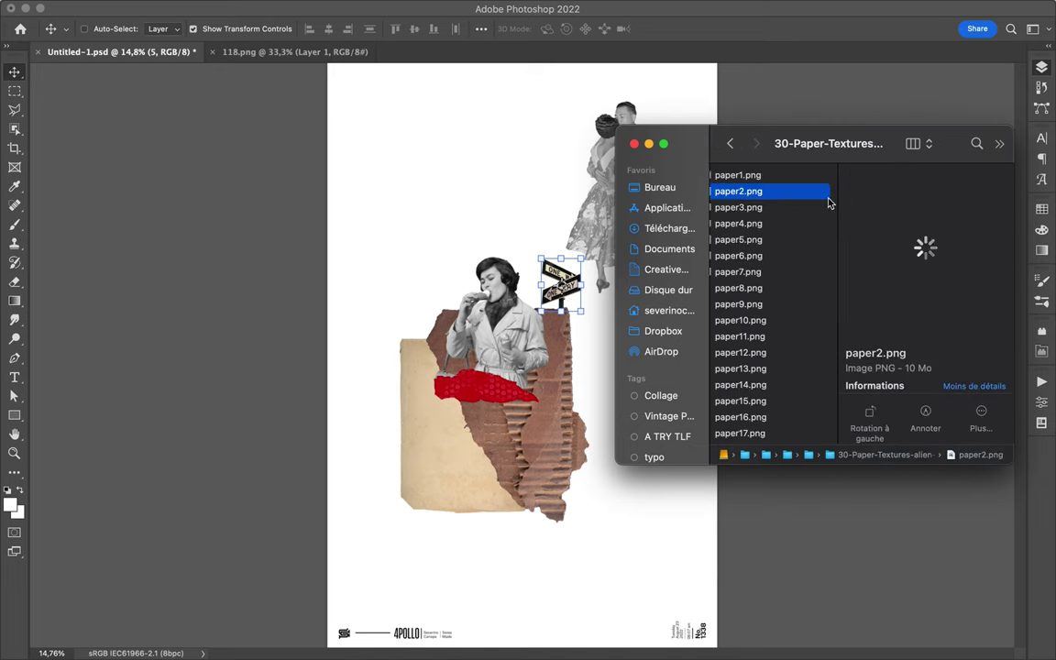
Place paper2.png scaled under the dancing couple below VintagePaper13, then sample a pink foreground colour
drag(550, 223, 553, 222)
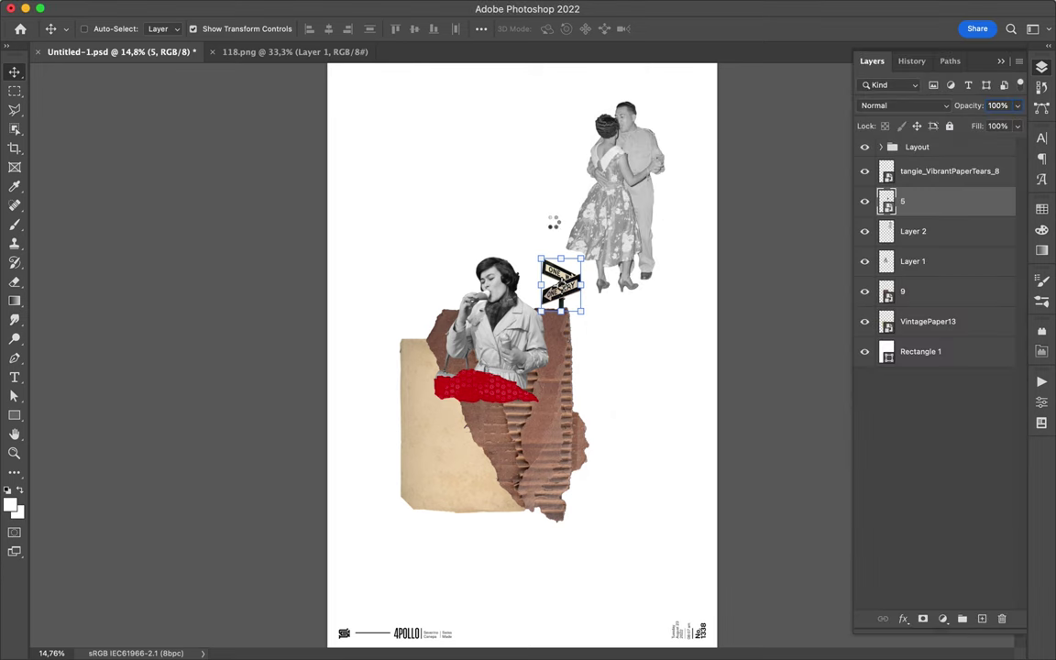
drag(330, 195, 523, 275)
key(Return)
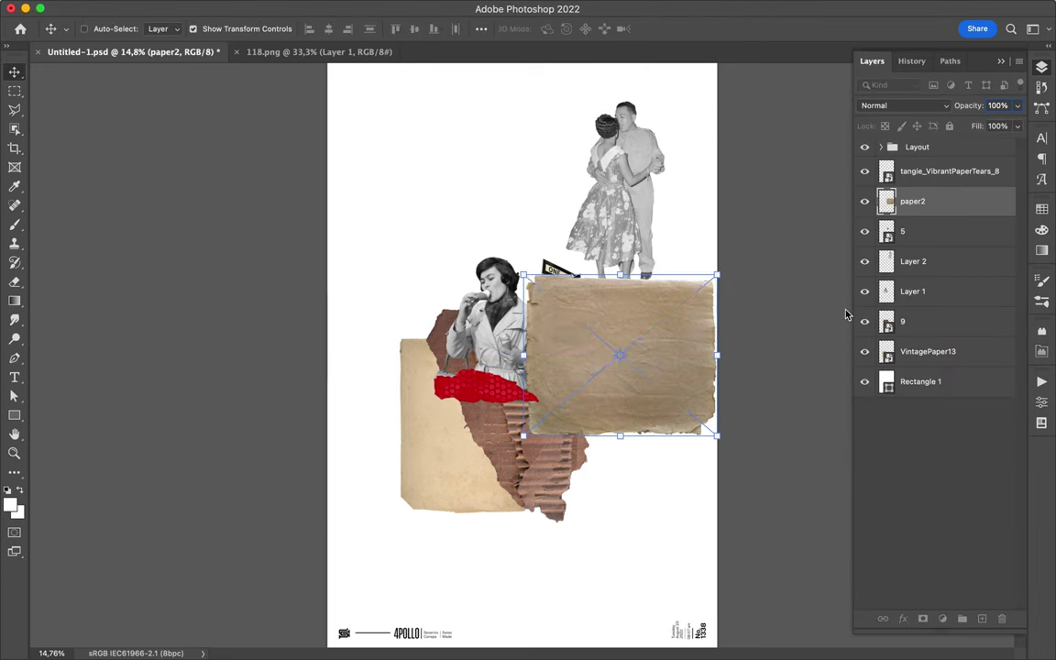
drag(913, 201, 915, 367)
drag(700, 352, 657, 353)
click(14, 187)
drag(521, 394, 502, 386)
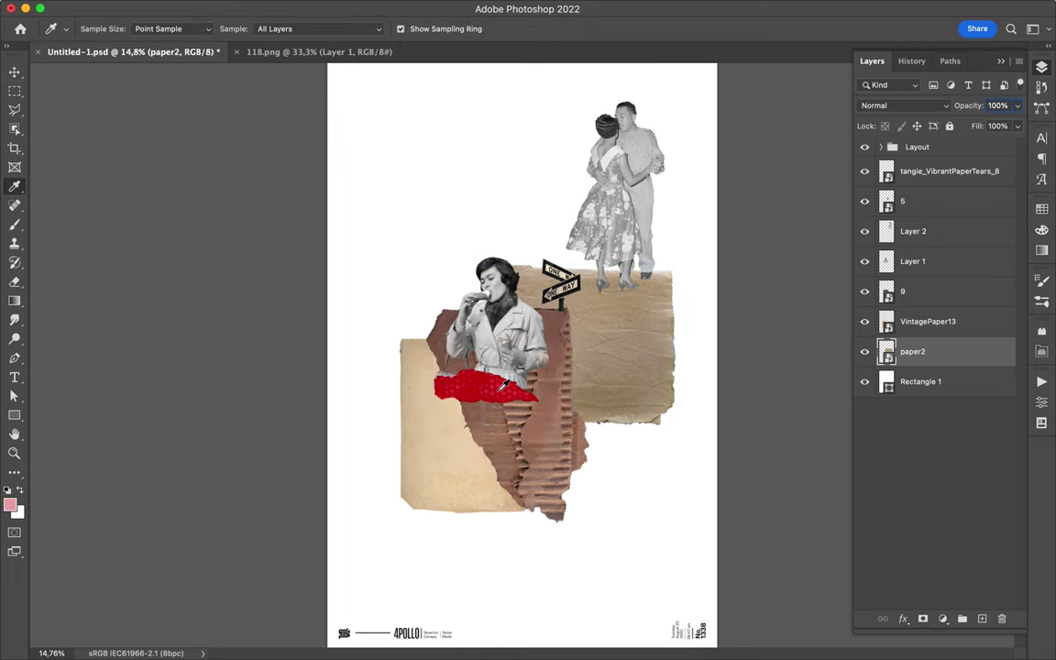
Draw a pink rectangle over the woman and cardboard and send it behind paper2
key(p)
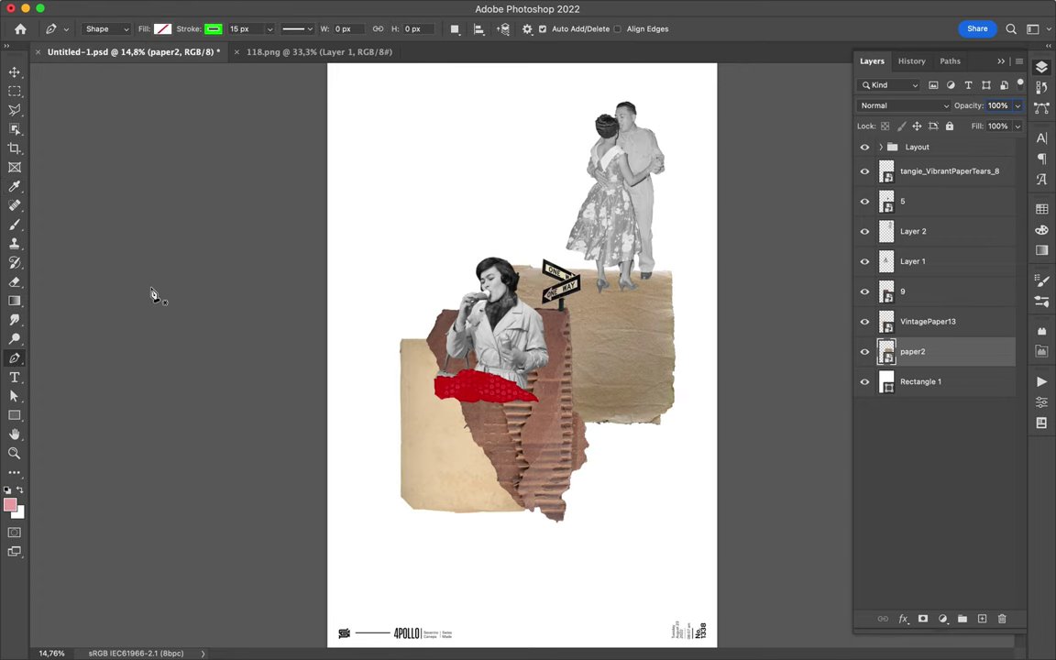
click(14, 416)
drag(428, 281, 608, 478)
key(Escape)
drag(420, 298, 647, 458)
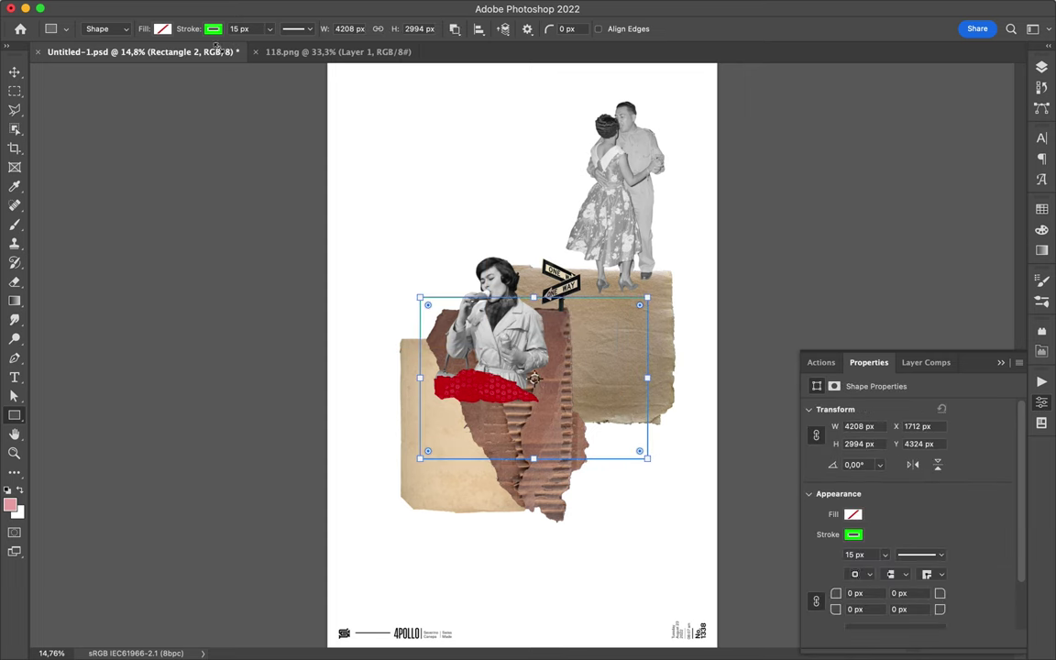
click(162, 28)
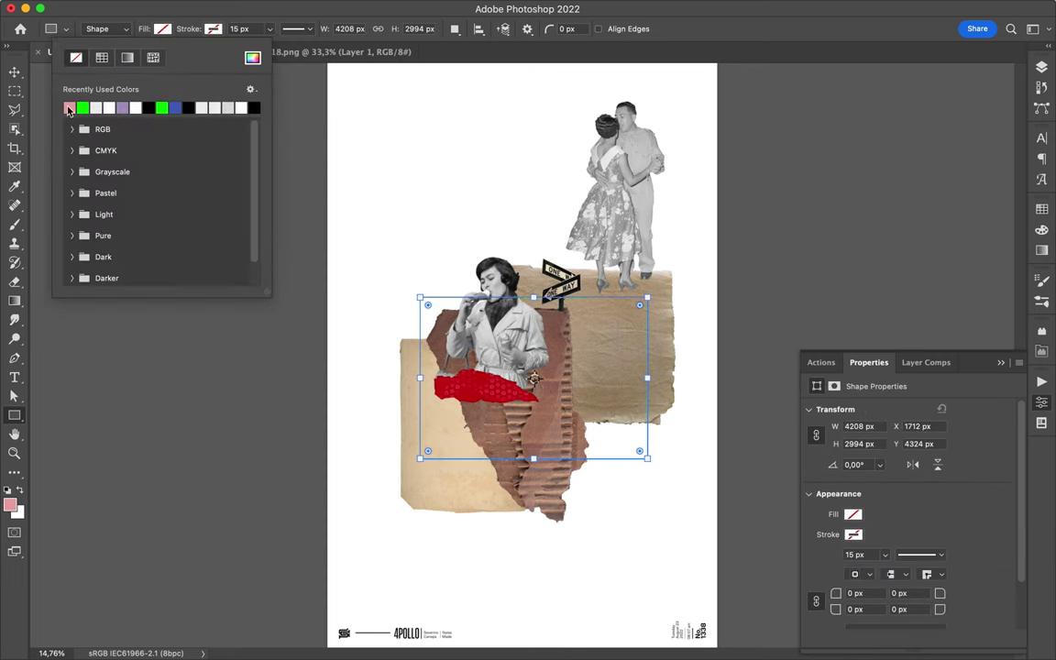
click(73, 106)
click(1042, 67)
key(super+bracketleft)
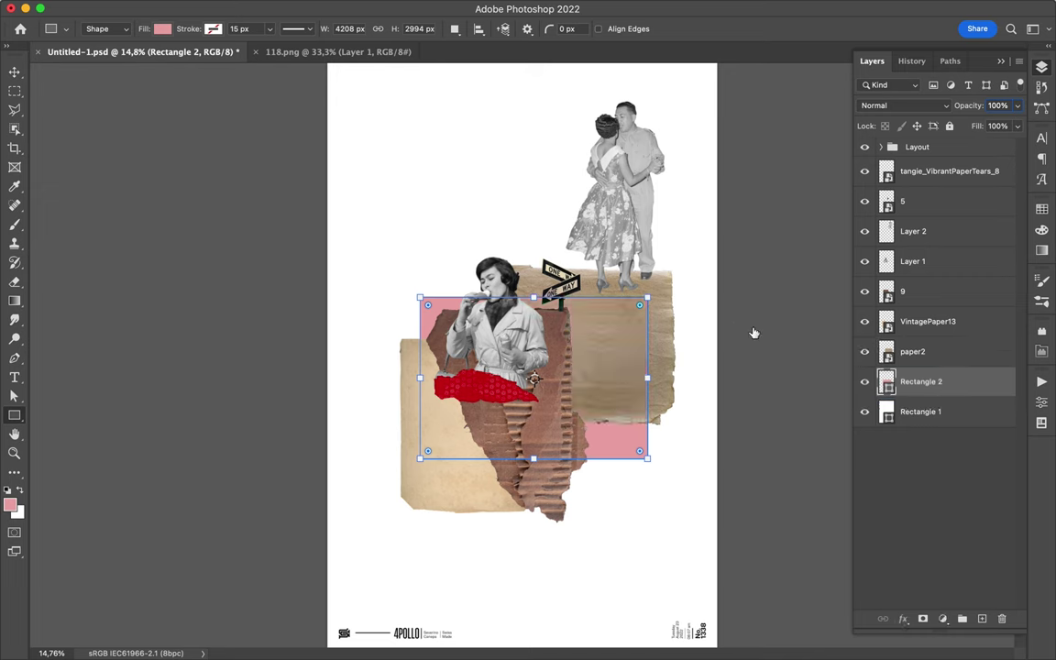
Cancel the Create Rectangle dialog and its alert, then select the white background rectangle
click(749, 346)
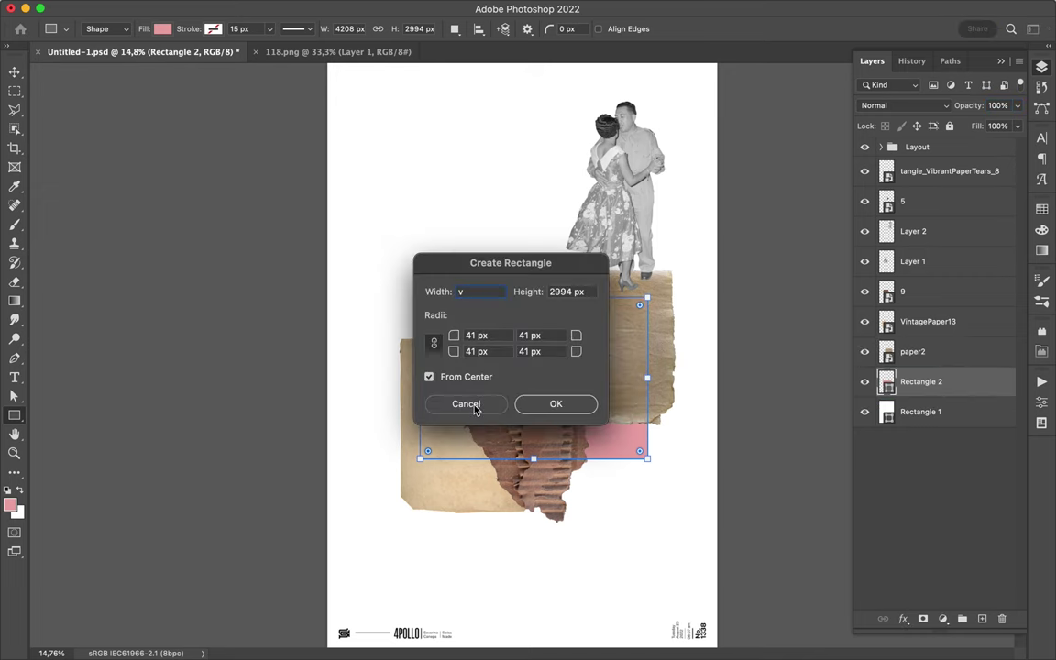
click(475, 405)
click(538, 266)
click(975, 414)
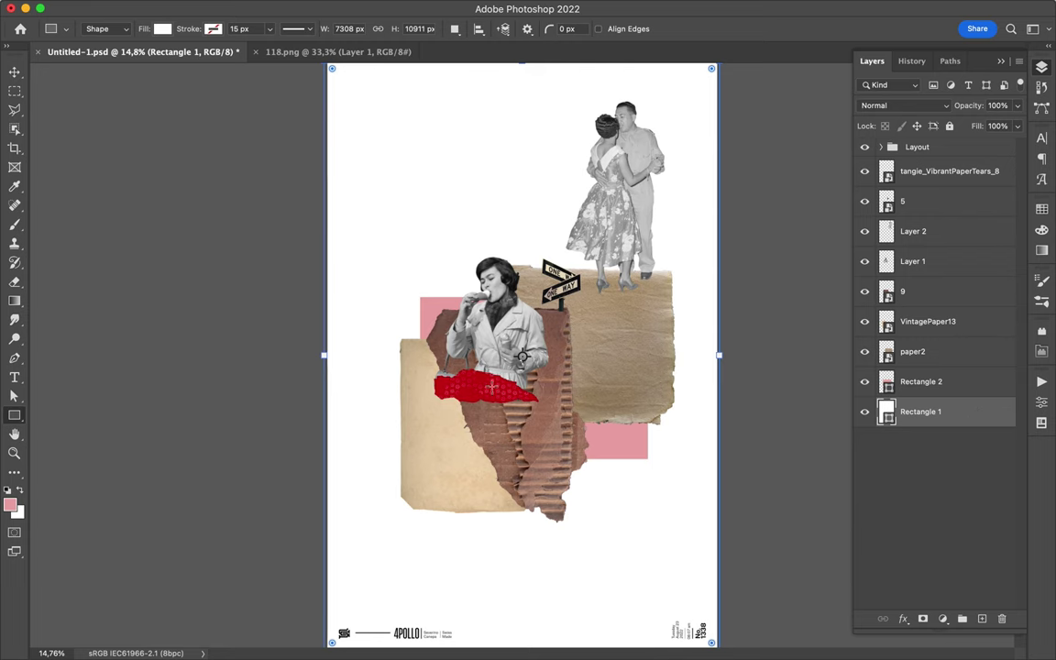
Sample the red paper's colour and start a Shape 2 path beside the dancing couple
key(i)
drag(492, 388, 496, 386)
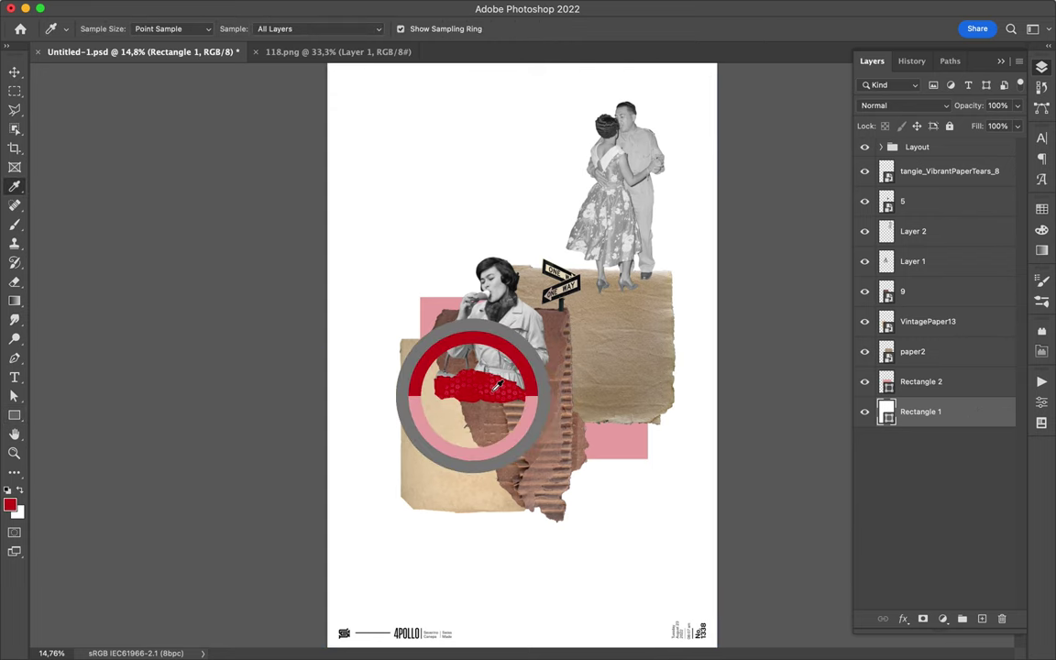
drag(496, 386, 496, 387)
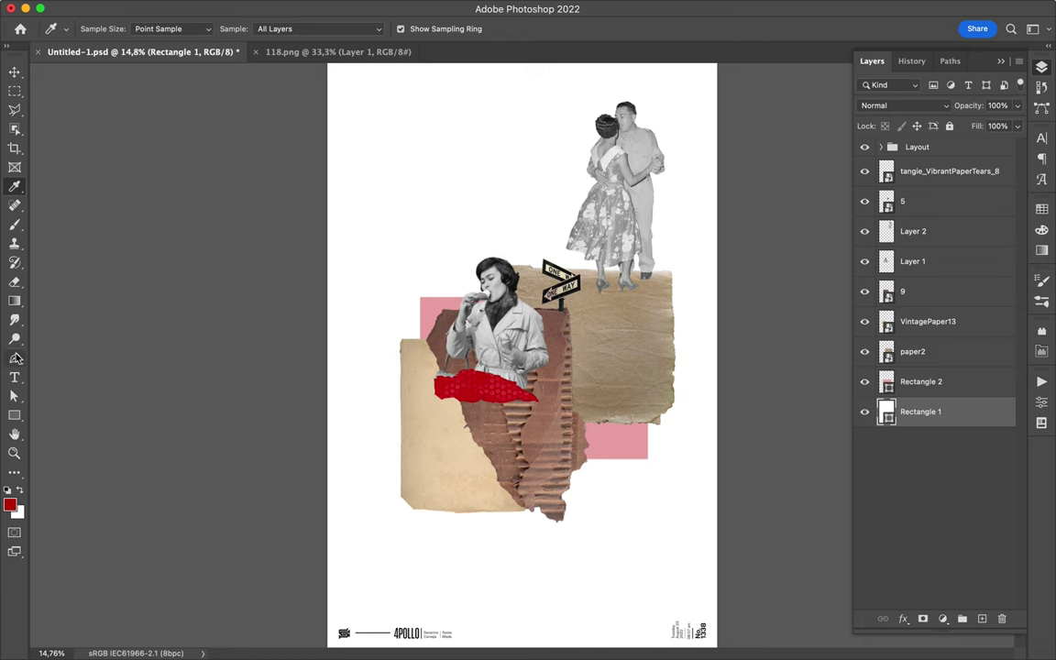
click(17, 357)
click(600, 247)
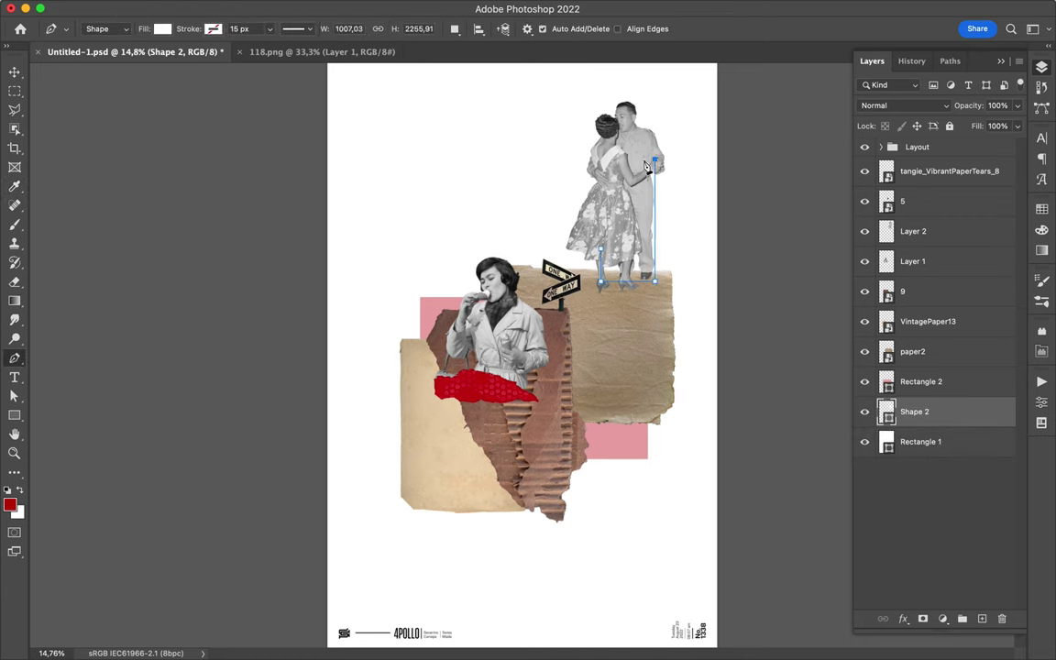
Fill the shape red, then place paper10.png on the poster, shifted up and right behind the woman
click(162, 29)
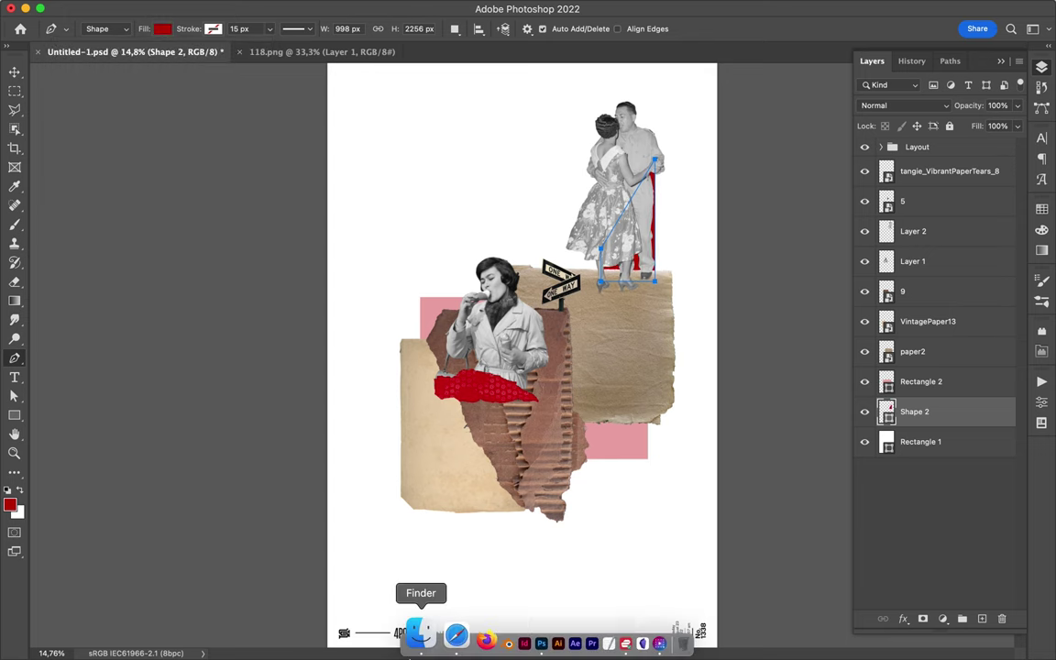
click(412, 633)
drag(754, 320, 521, 386)
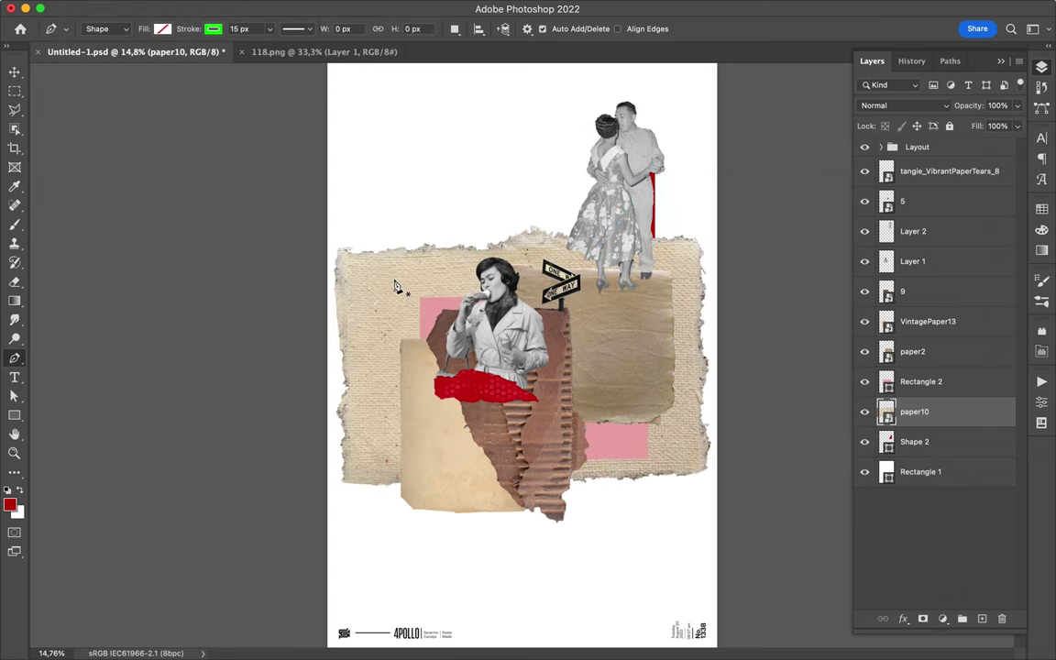
drag(400, 288, 511, 315)
key(Return)
drag(288, 470, 601, 281)
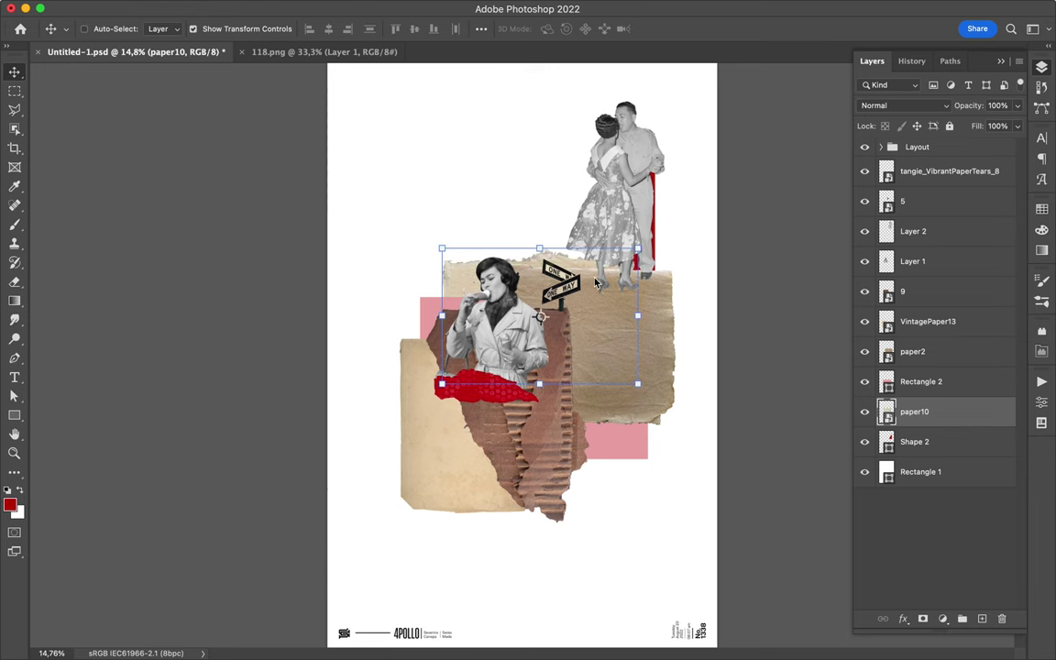
Place 309.png, the woman in pink, from the People 1 folder onto the poster
click(373, 640)
click(786, 255)
click(789, 320)
click(801, 353)
click(890, 191)
scroll(770, 367, down, 10)
click(786, 429)
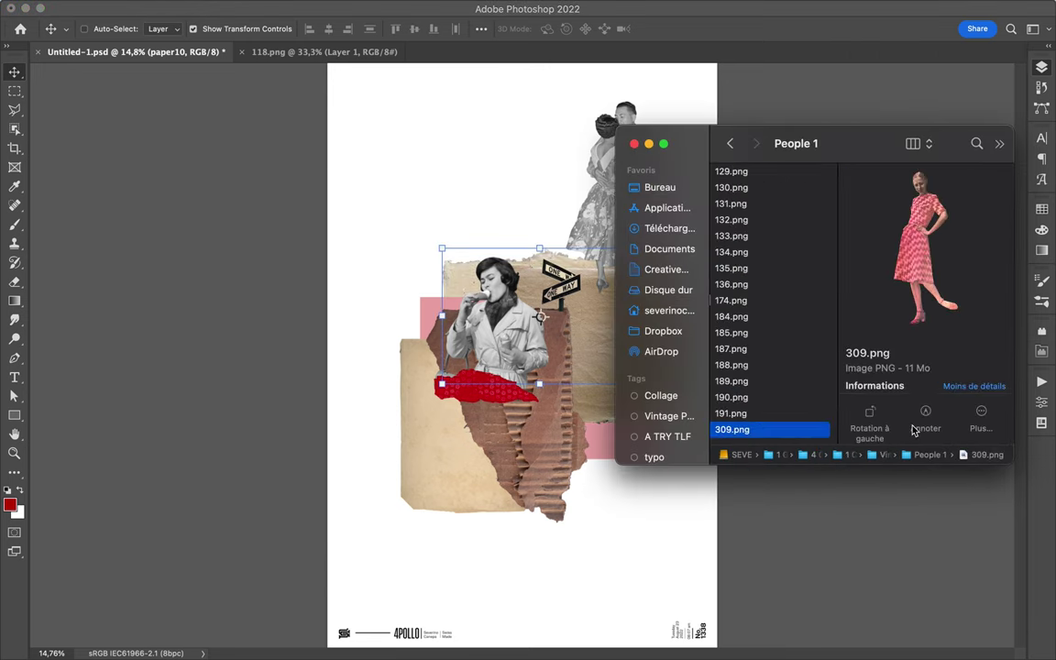
mouse_move(786, 429)
mouse_down()
mouse_move(571, 554)
mouse_move(596, 207)
mouse_up()
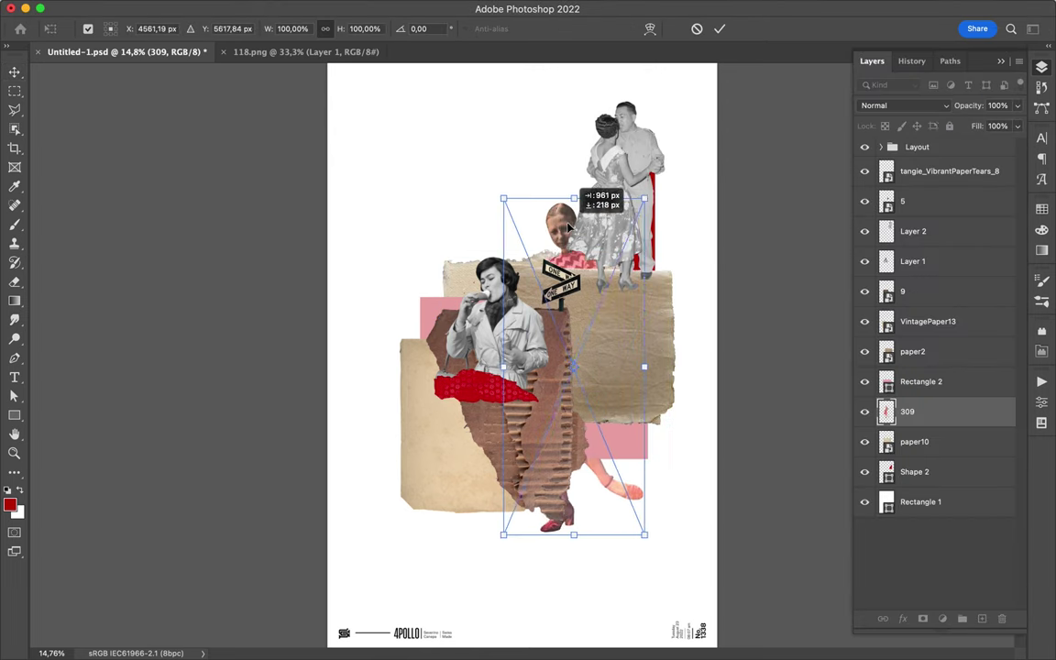
key(Return)
Move layer 309 above paper2 and shift the woman left behind the front figure
drag(911, 341, 910, 343)
drag(613, 302, 589, 304)
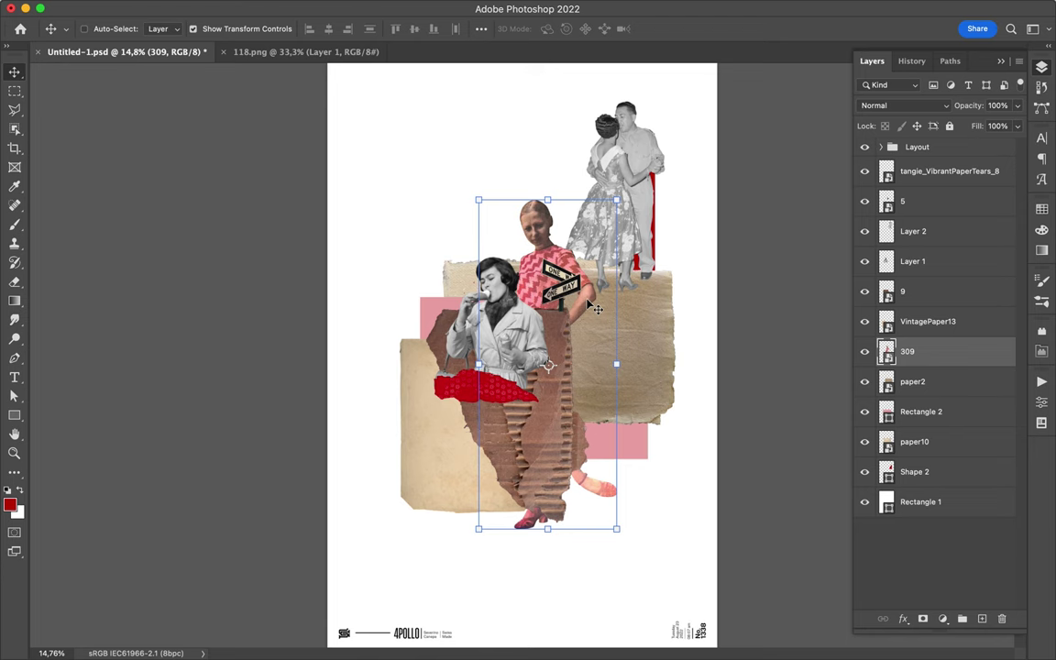
click(414, 632)
key(Up)
key(Up)
key(Up)
key(Up)
key(Up)
key(Up)
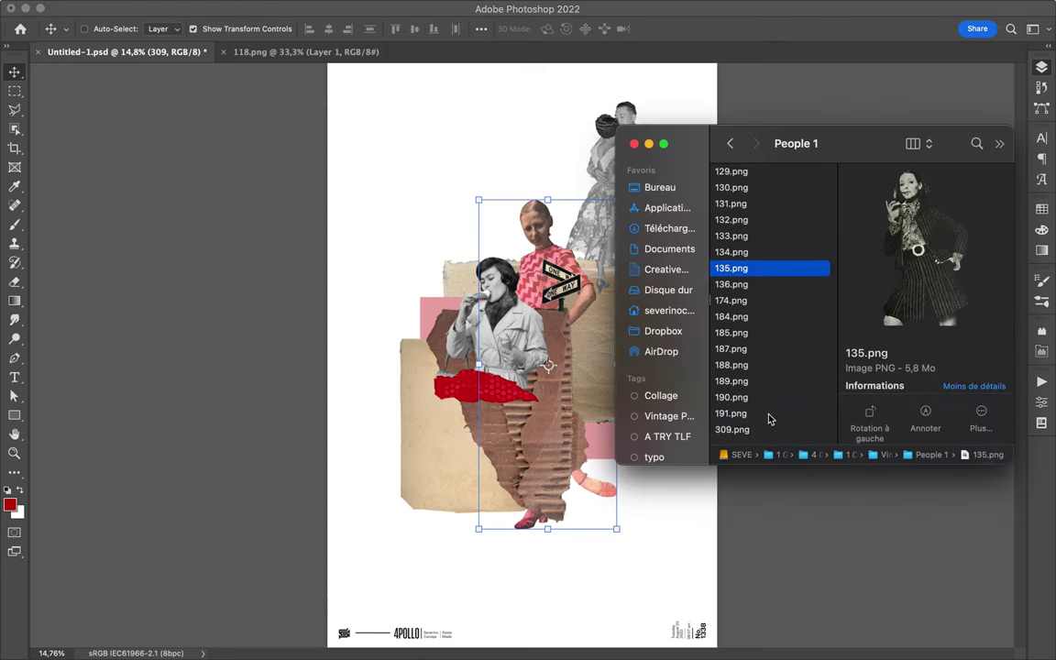
key(Up)
key(Up)
key(Up)
key(Up)
key(Up)
key(Up)
key(Up)
key(Up)
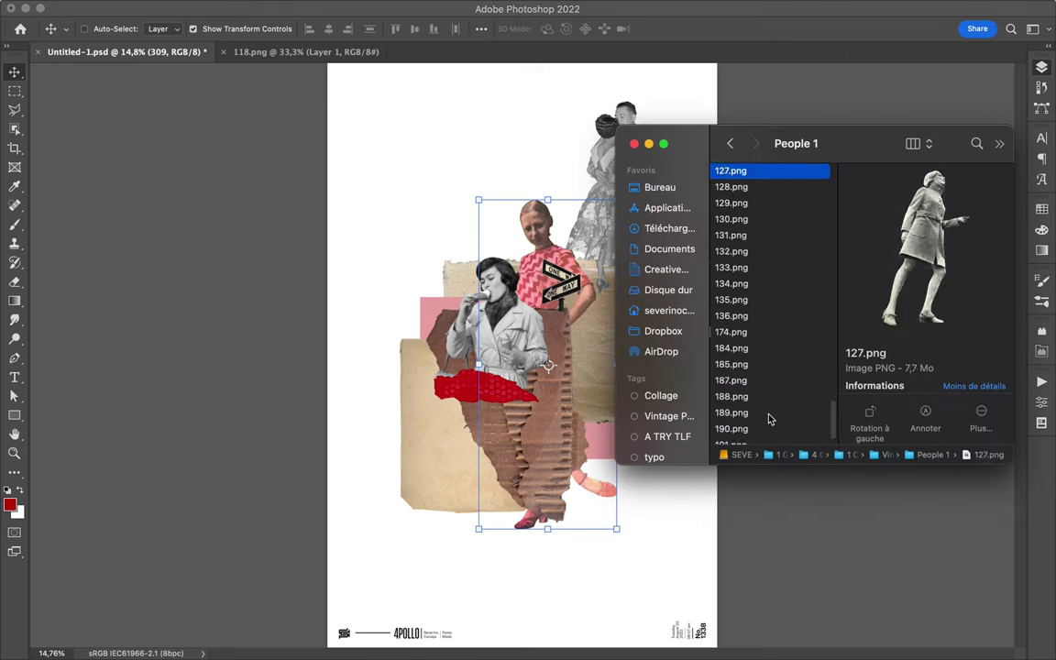
key(Left)
key(Down)
key(Right)
key(Right)
scroll(750, 367, down, 20)
click(748, 429)
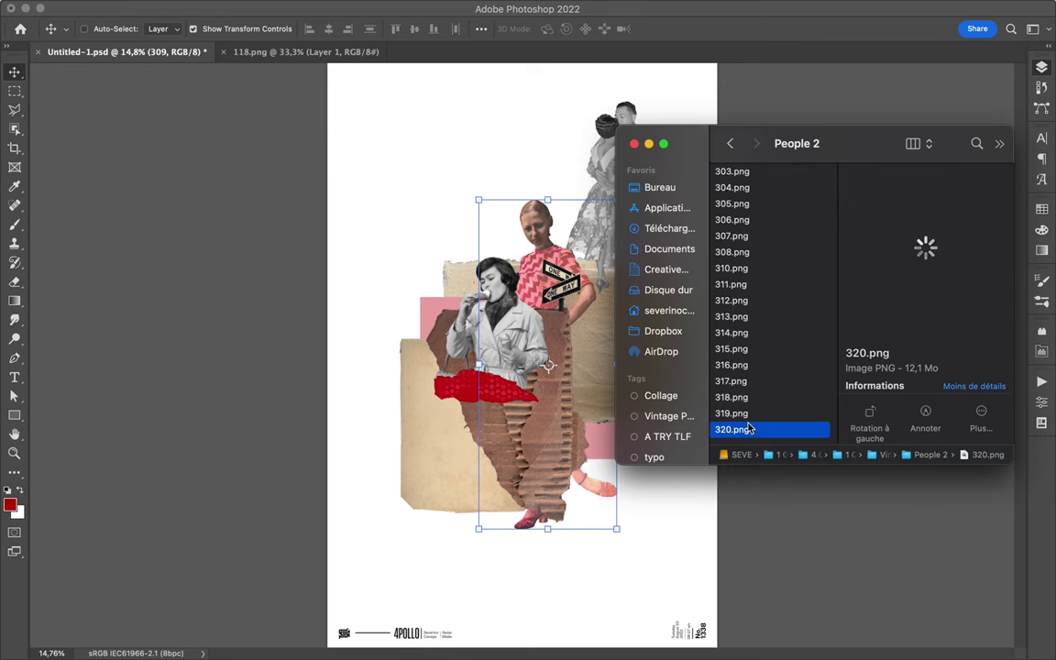
key(Up)
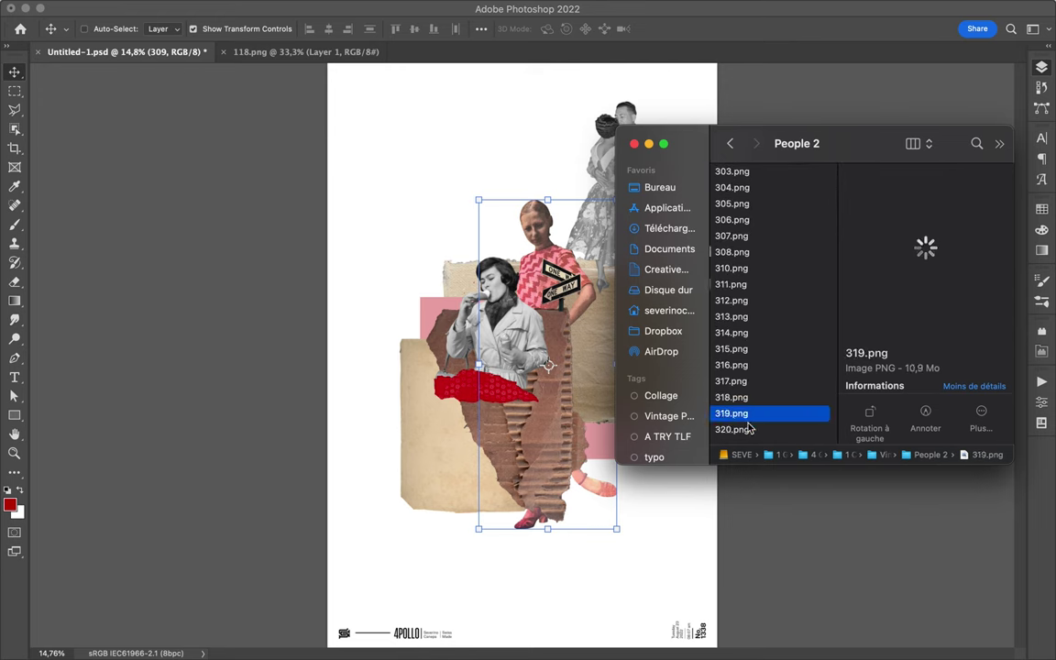
key(Up)
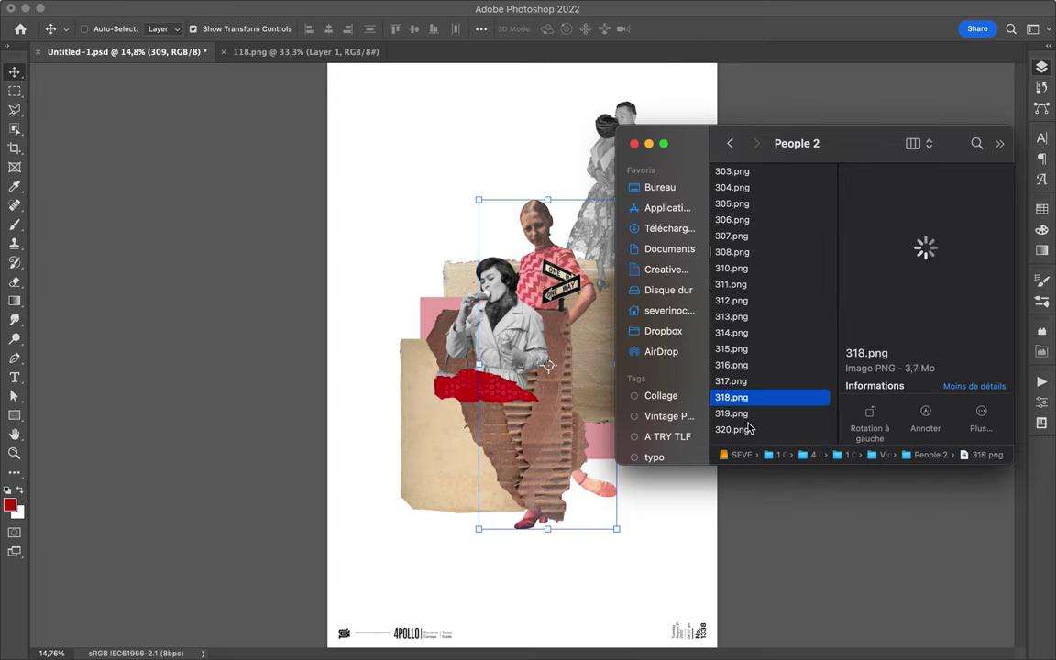
key(Up)
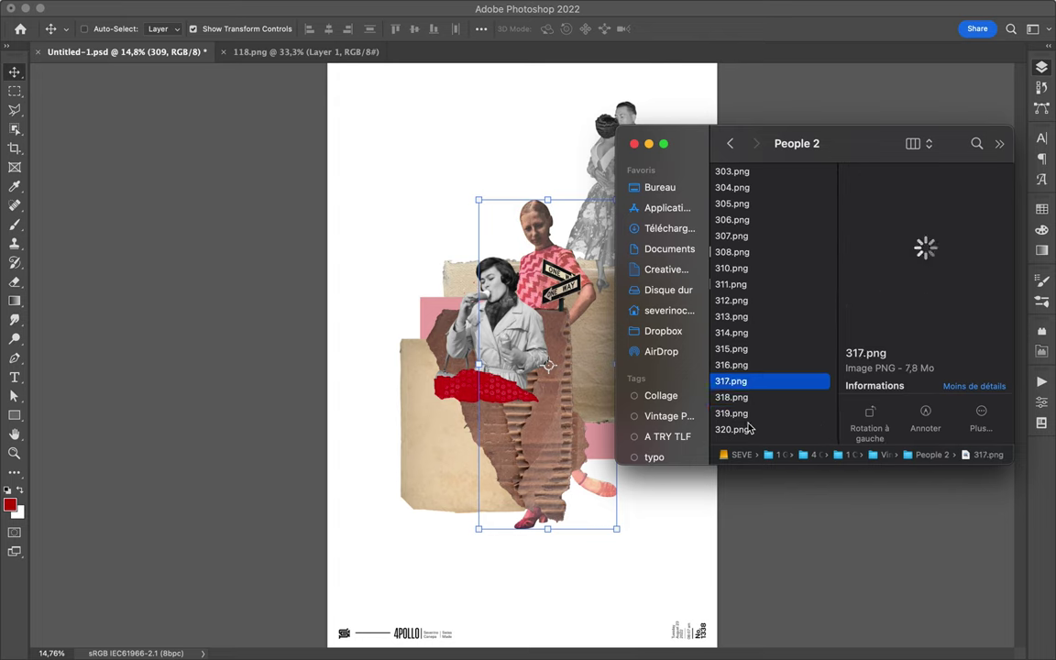
key(Up)
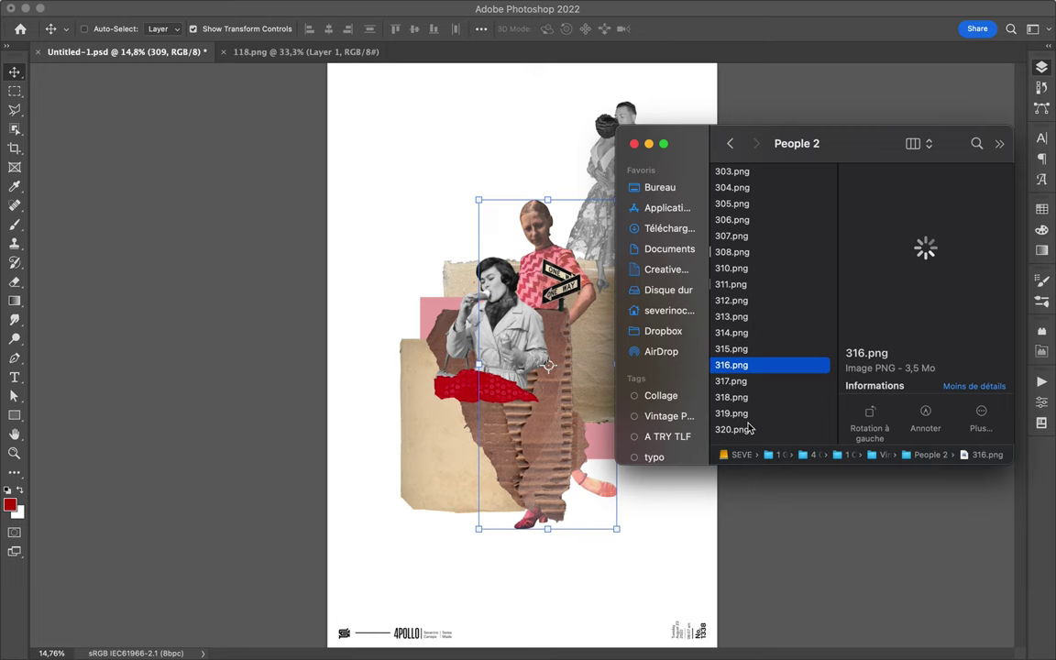
key(Up)
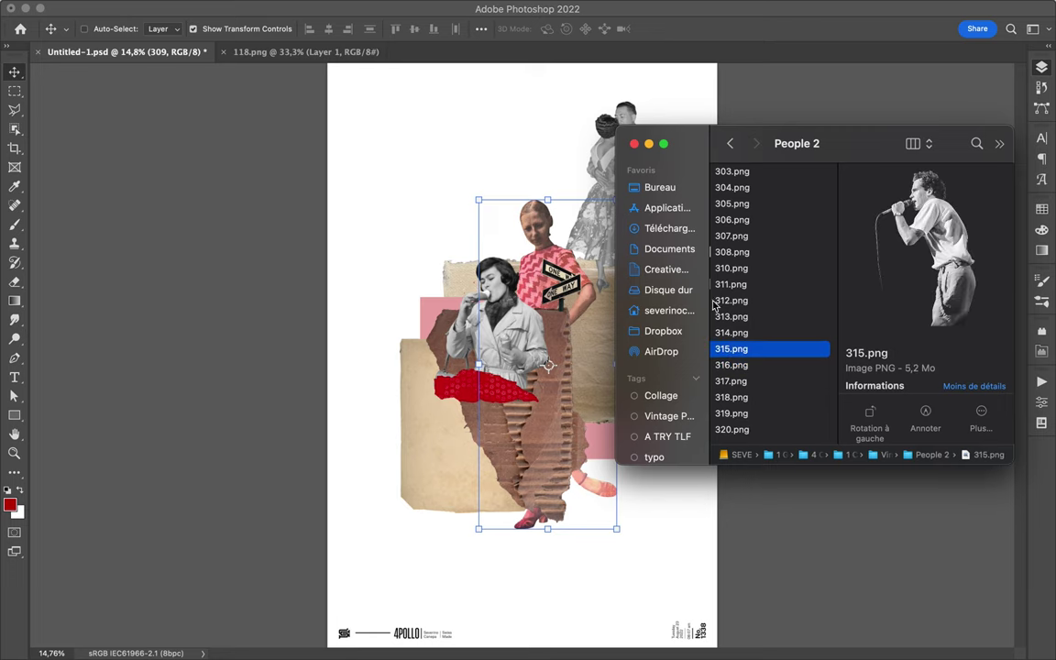
key(Up)
click(532, 186)
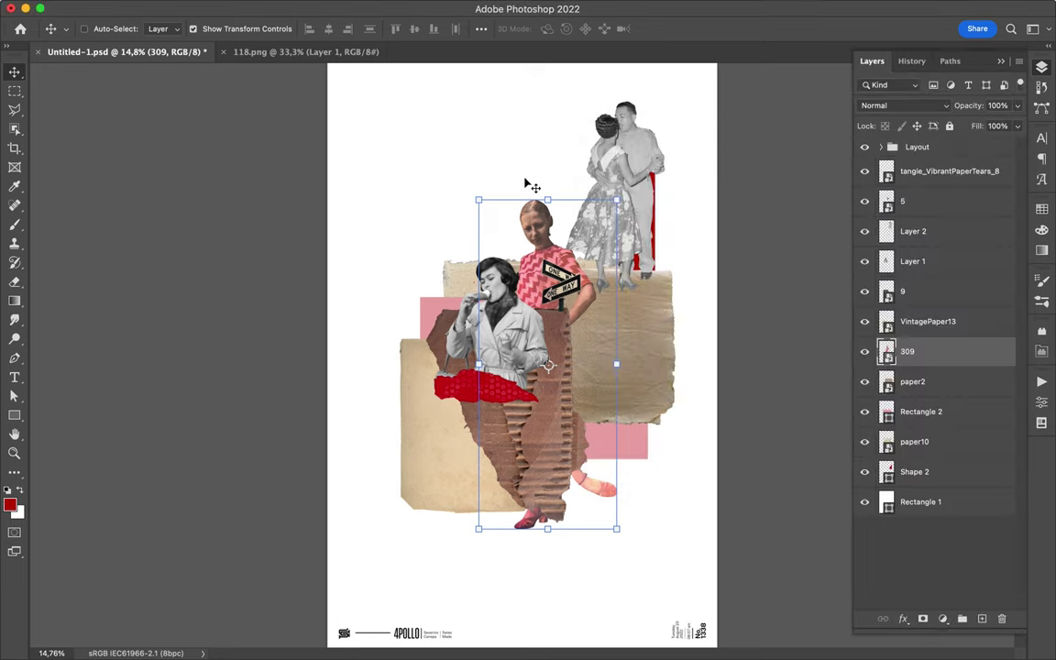
Rearrange the layout: paper2 right, red shape below pink rectangle, couple right, front figures left
drag(633, 329, 649, 335)
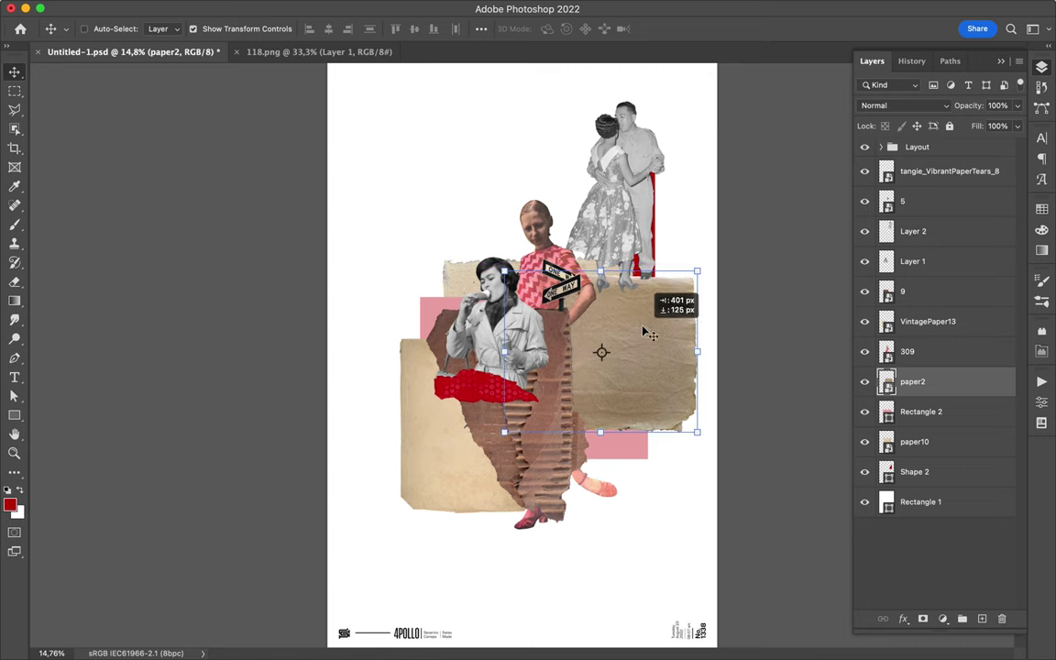
click(656, 233)
drag(901, 438, 901, 439)
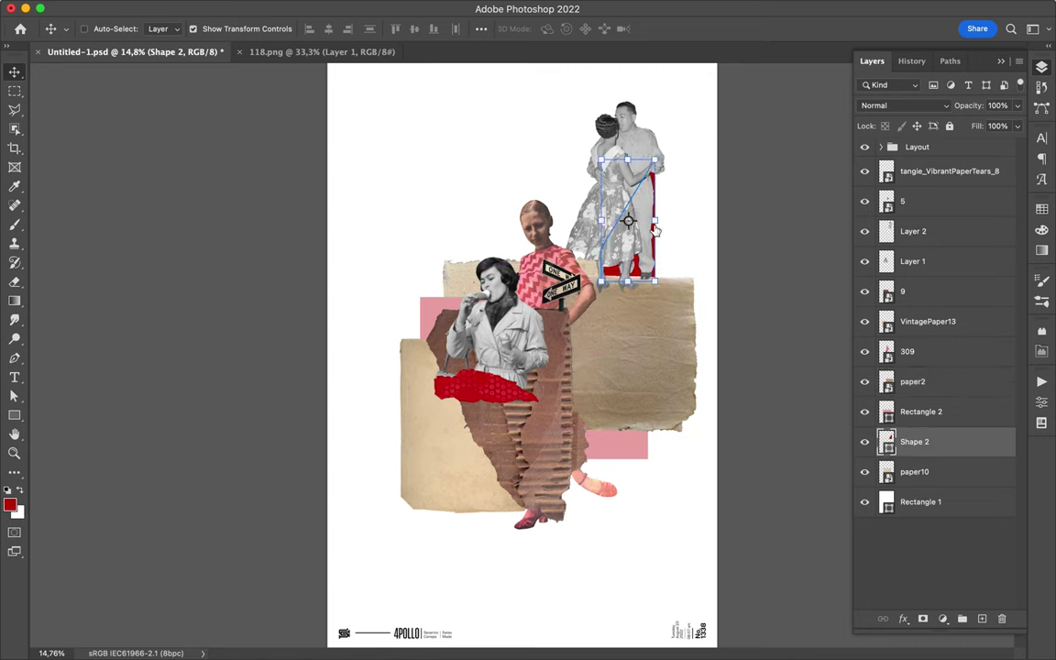
drag(539, 234, 617, 238)
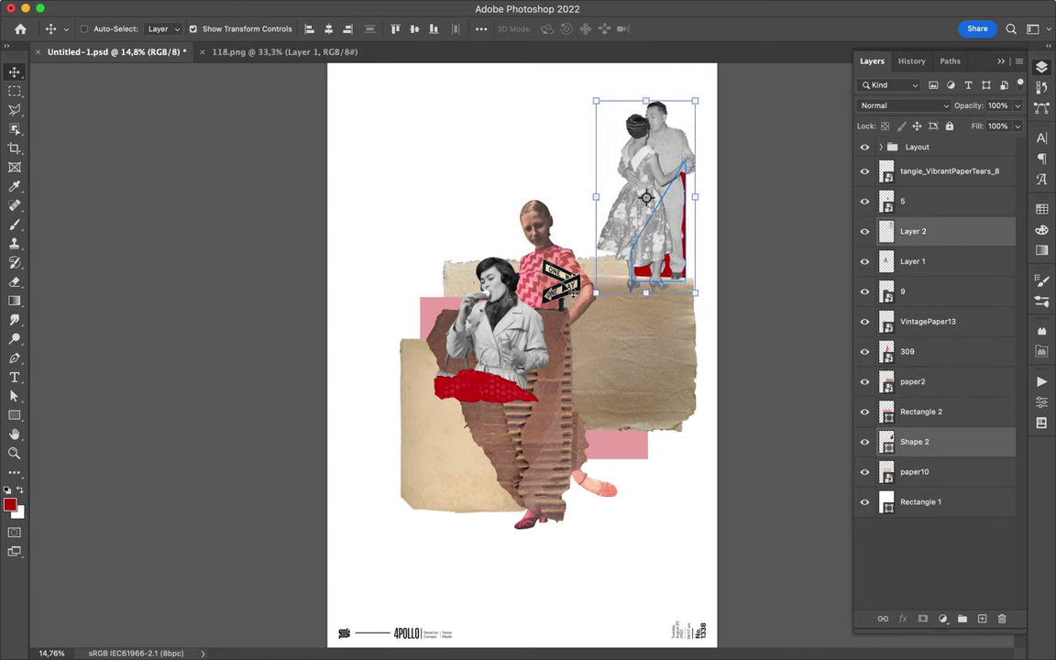
mouse_move(403, 179)
mouse_down()
mouse_move(489, 376)
mouse_move(464, 417)
mouse_up()
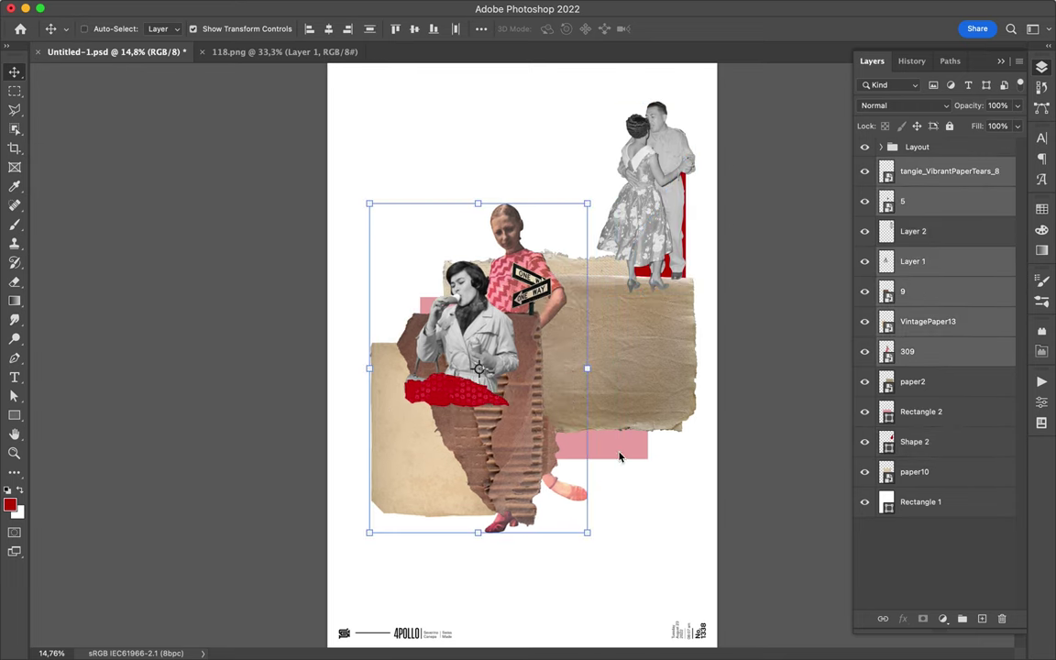
drag(604, 455, 596, 426)
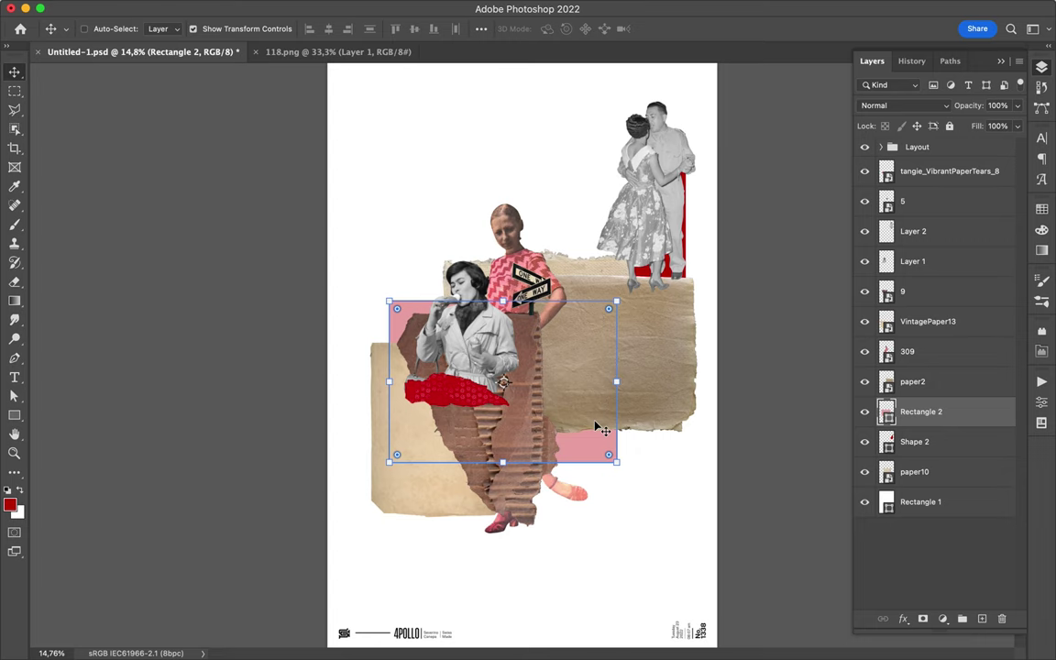
Rotate the red torn paper into a horizontal band and move it and the woman left
click(409, 354)
key(ctrl+t)
drag(615, 403, 575, 365)
key(Return)
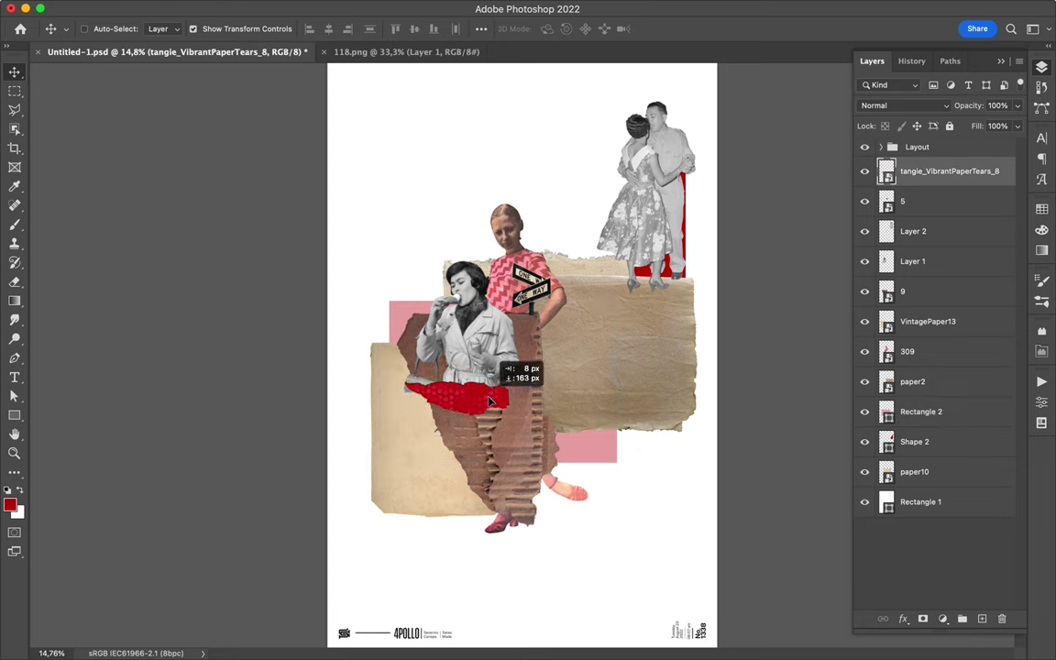
drag(491, 401, 479, 332)
Move layer 309, the pink-dressed woman, up-right and layer 5, the ONE WAY sign, left
click(592, 266)
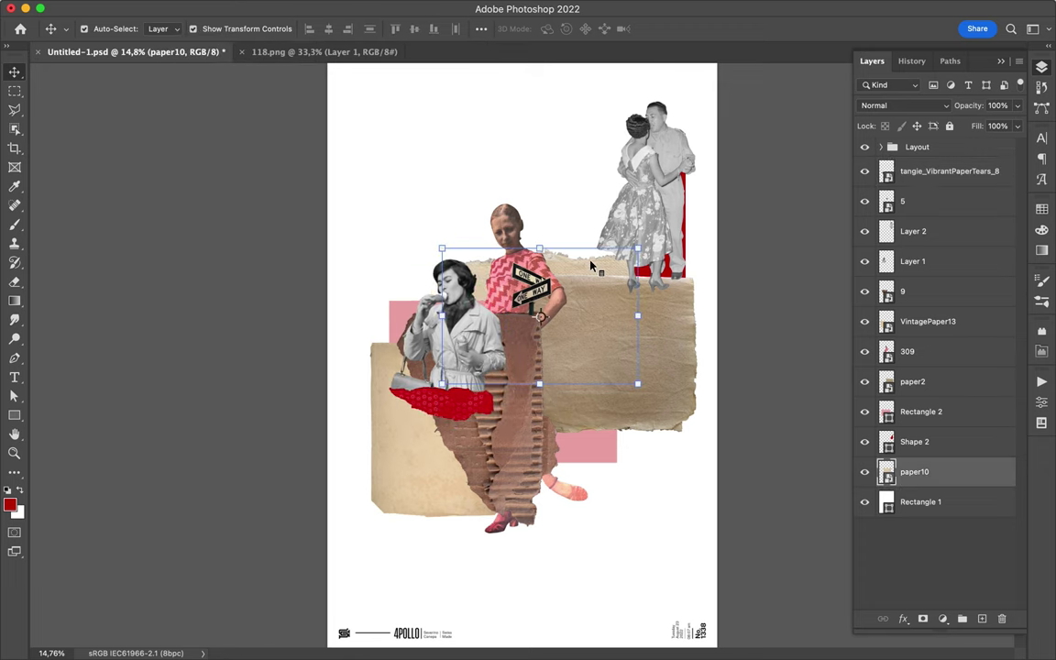
click(509, 238)
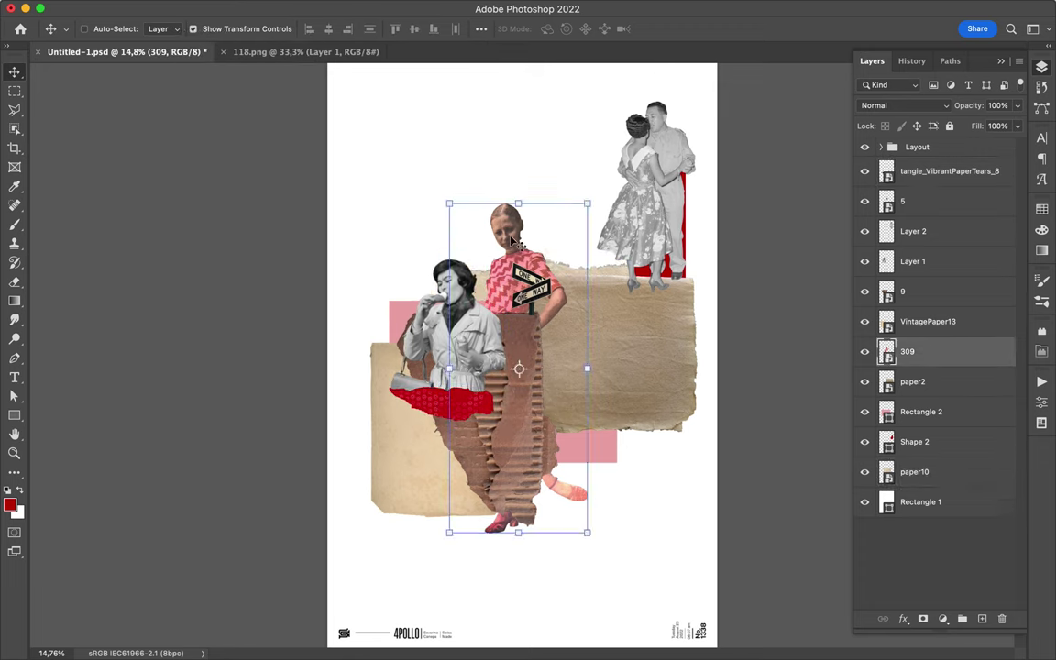
drag(511, 238, 543, 246)
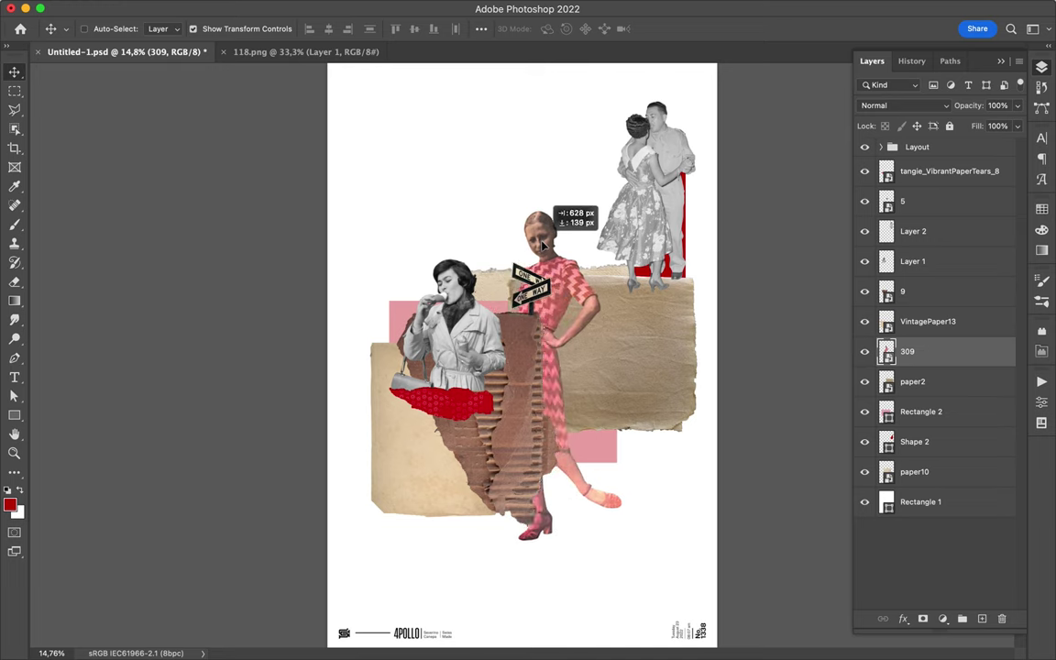
drag(547, 291, 528, 286)
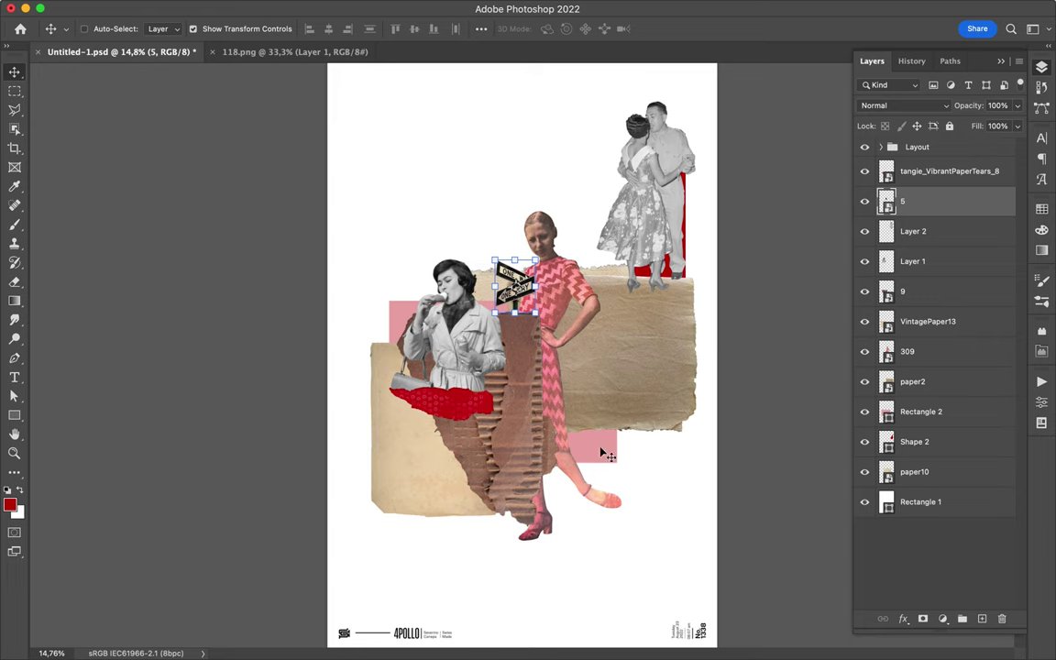
click(14, 225)
right_click(14, 225)
Add a new top layer and pick a Kyle brush at 44 px with 70% flow
click(64, 222)
click(945, 171)
click(982, 619)
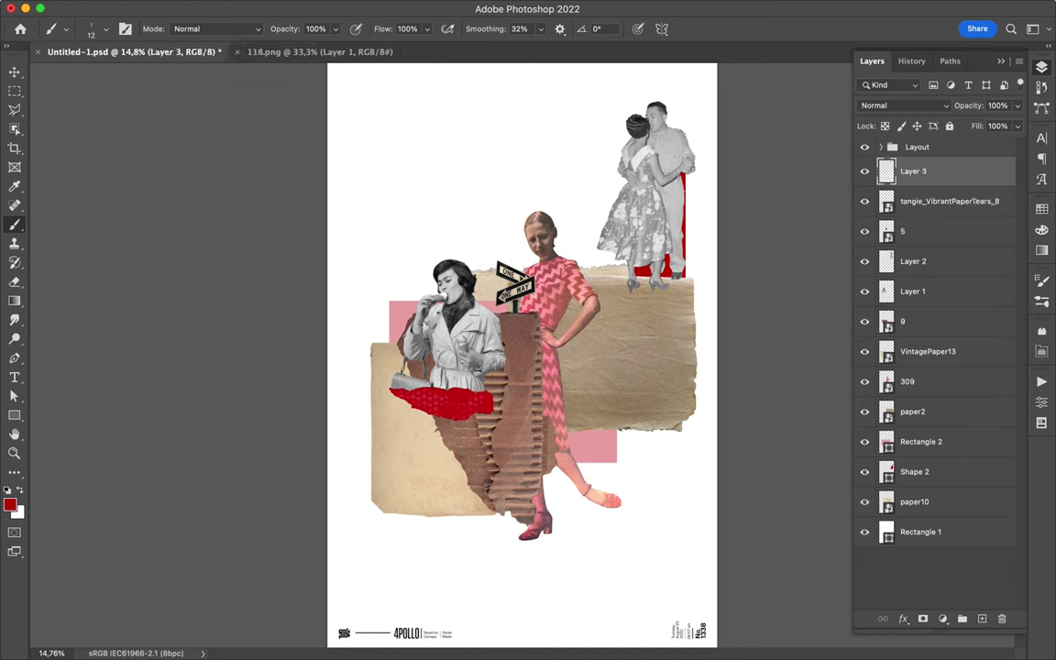
right_click(16, 229)
click(70, 220)
click(105, 30)
scroll(136, 340, down, 3)
scroll(135, 340, up, 5)
scroll(136, 340, up, 3)
scroll(136, 344, up, 2)
click(136, 350)
key(Return)
Paint a red hand-drawn circle around the pink-dressed woman's head, redoing unsatisfying attempts
drag(687, 302, 688, 356)
key(ctrl+z)
mouse_move(494, 238)
mouse_down()
mouse_move(565, 248)
mouse_move(557, 200)
mouse_up()
key(ctrl+z)
key(ctrl+z)
drag(509, 249, 581, 248)
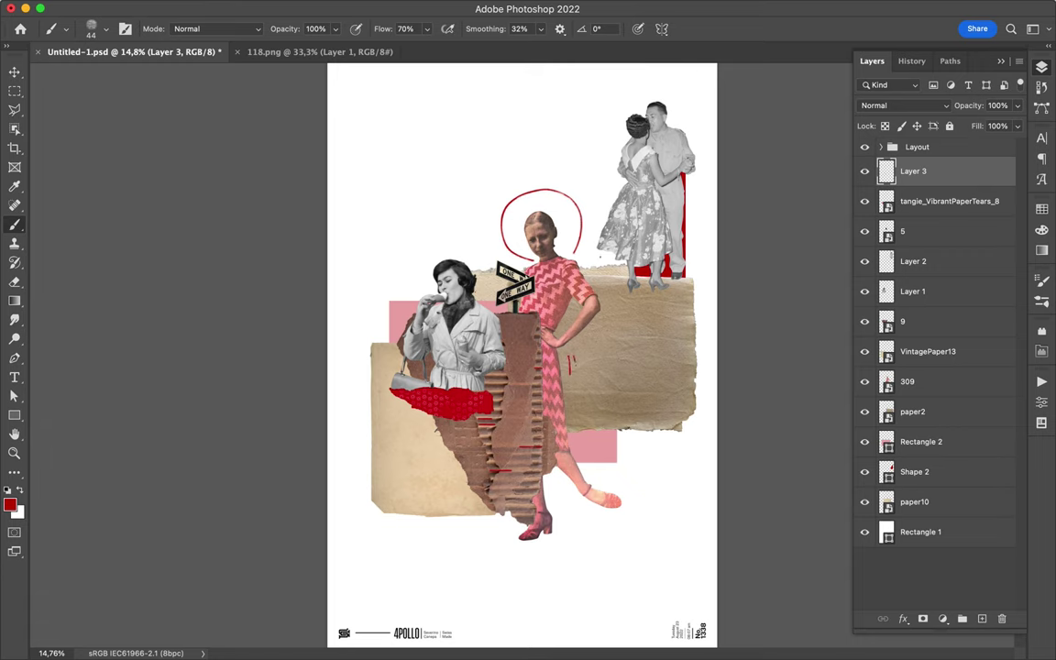
Pick pink and the Big Boy Bold brush at 250 px, then stroke the right beige paper
click(1042, 210)
click(868, 246)
click(99, 28)
scroll(131, 274, down, 5)
scroll(131, 274, down, 5)
click(47, 264)
scroll(122, 259, down, 2)
click(122, 258)
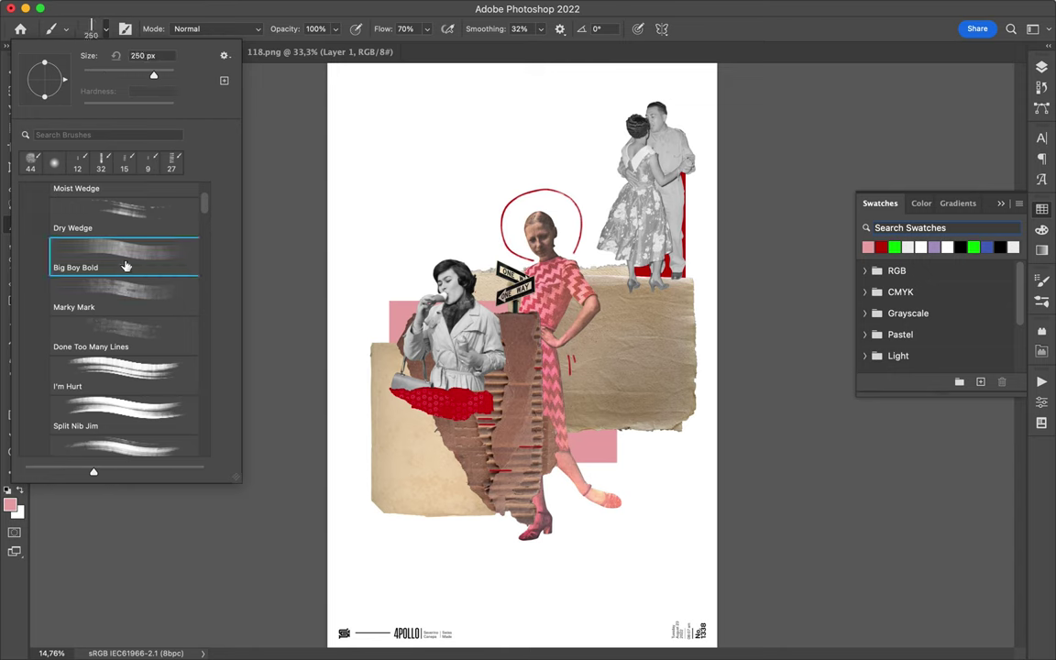
key(Return)
drag(657, 346, 686, 333)
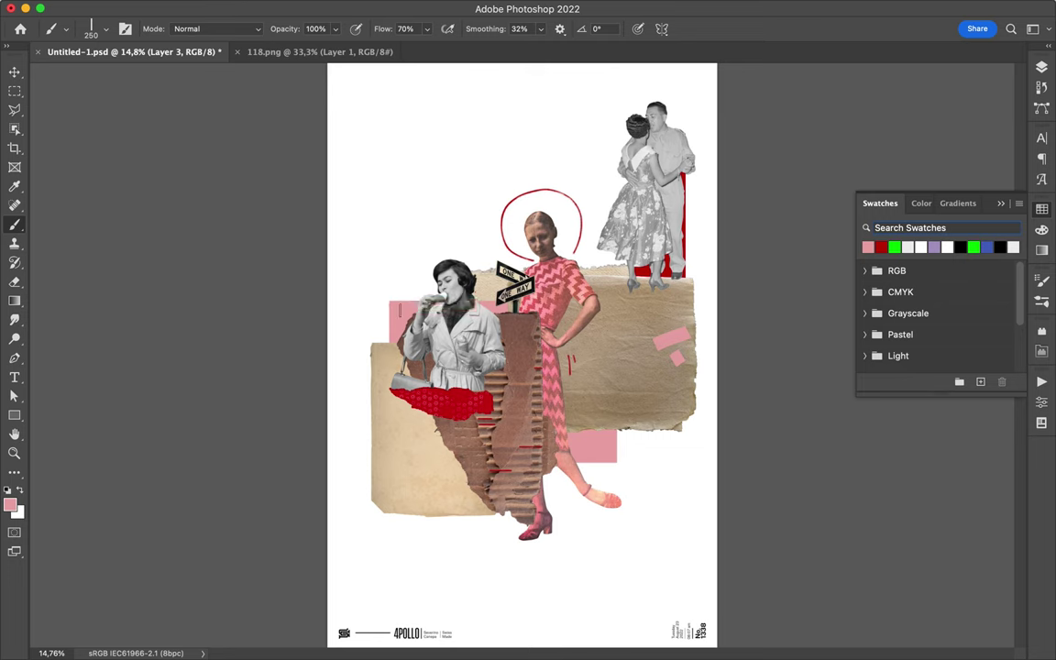
Add a new layer above Rectangle 2 and paint pink strokes near the dancing couple
click(15, 71)
ctrl+click(403, 394)
key(F7)
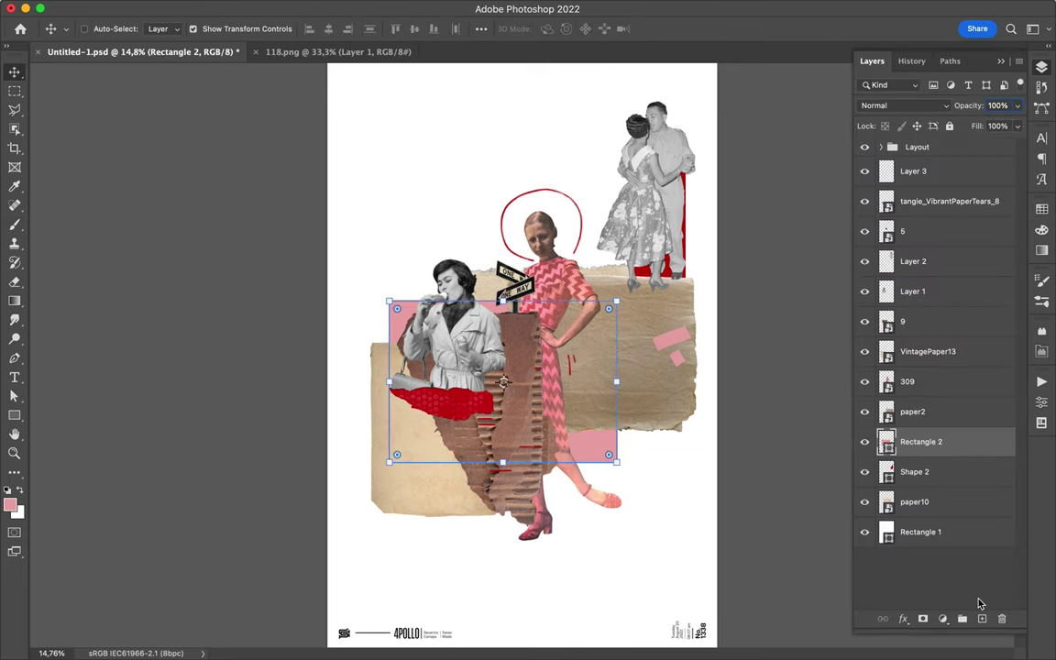
key(ctrl+shift+alt+n)
key(b)
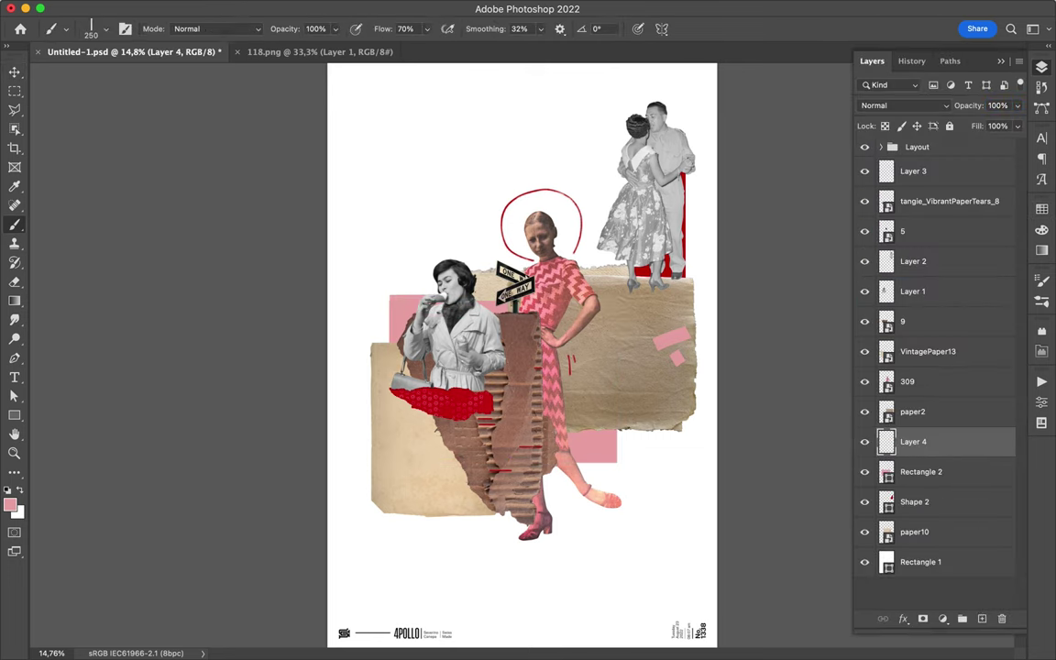
key(v)
key(b)
drag(621, 183, 597, 200)
mouse_move(598, 170)
mouse_down()
mouse_move(609, 171)
mouse_move(615, 150)
mouse_move(596, 147)
mouse_up()
Paint a pink stroke over the red circle
key(v)
key(b)
key(v)
key(b)
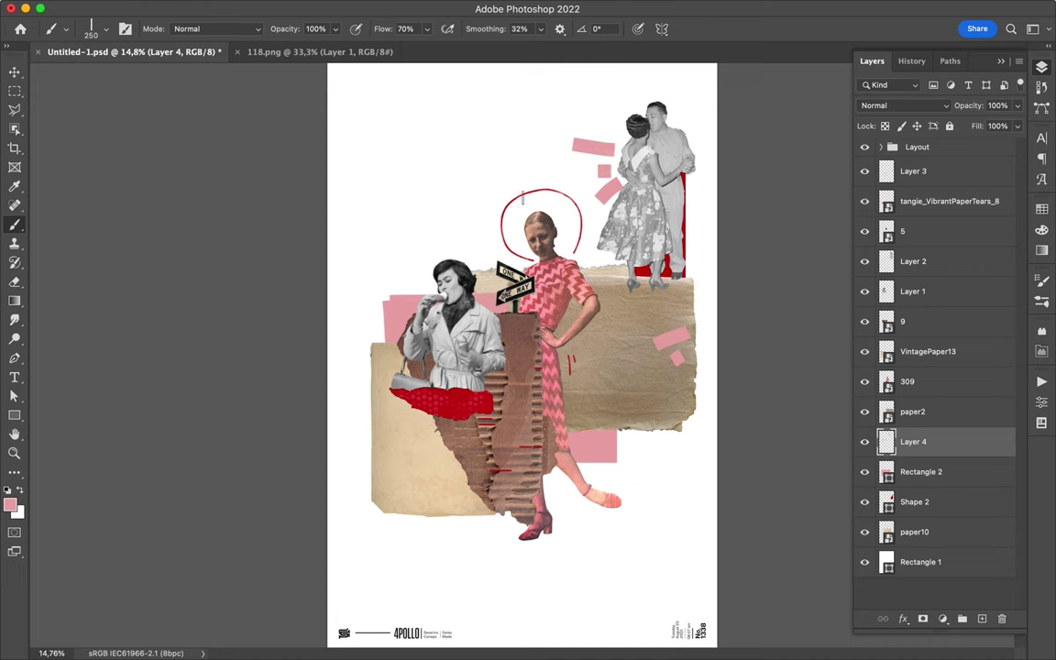
drag(520, 190, 554, 183)
key(v)
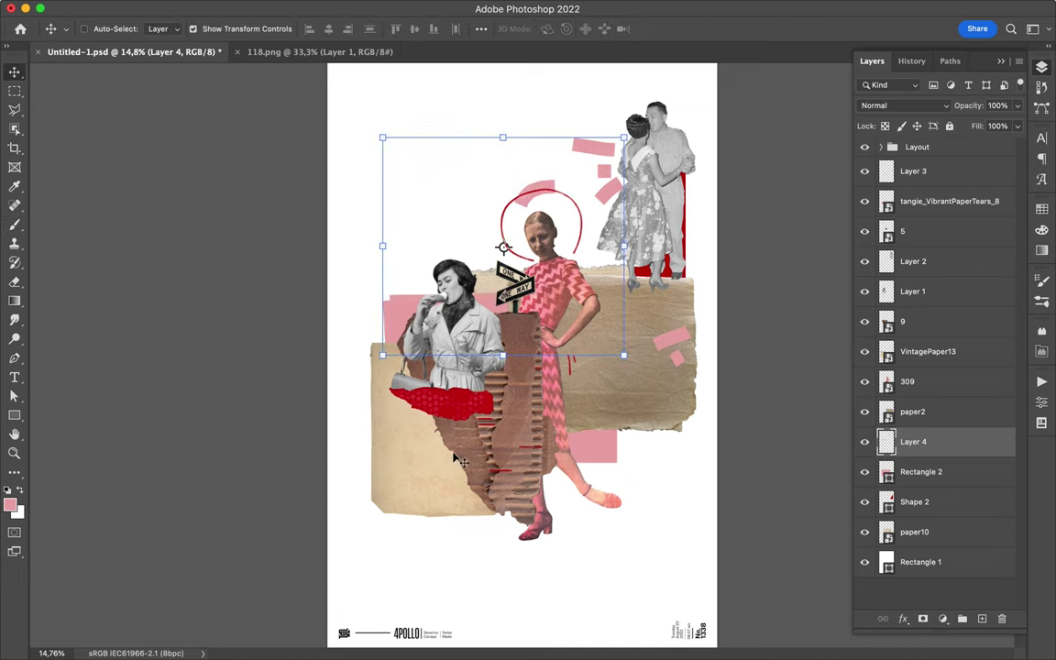
key(b)
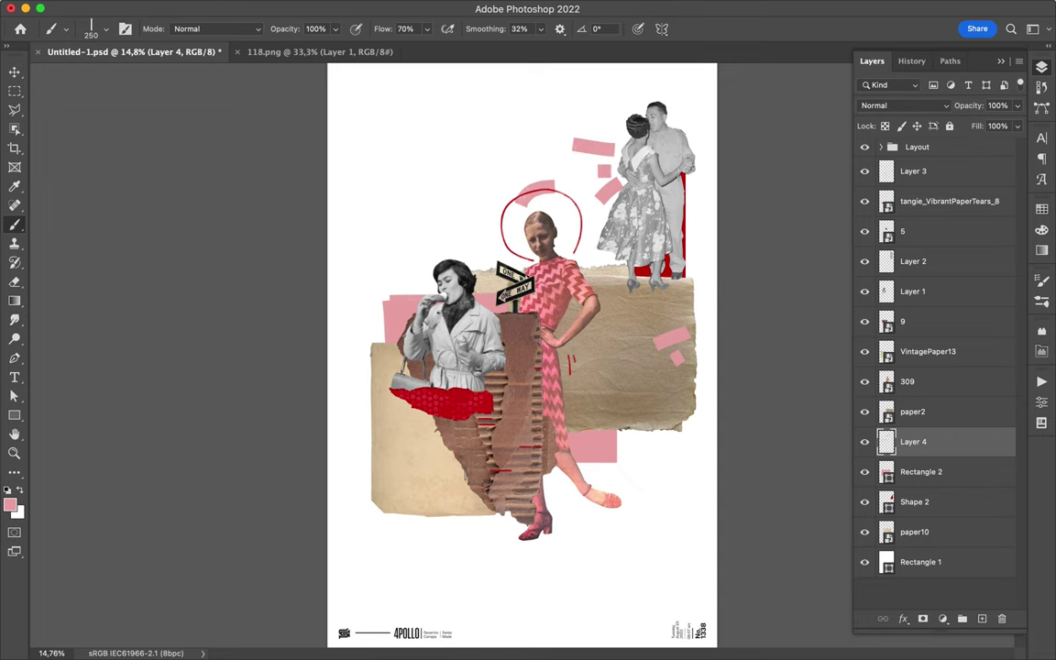
Add Layer 5 above paper2 and move it above VintagePaper13 in the stack
key(v)
click(917, 412)
key(ctrl+shift+alt+n)
key(b)
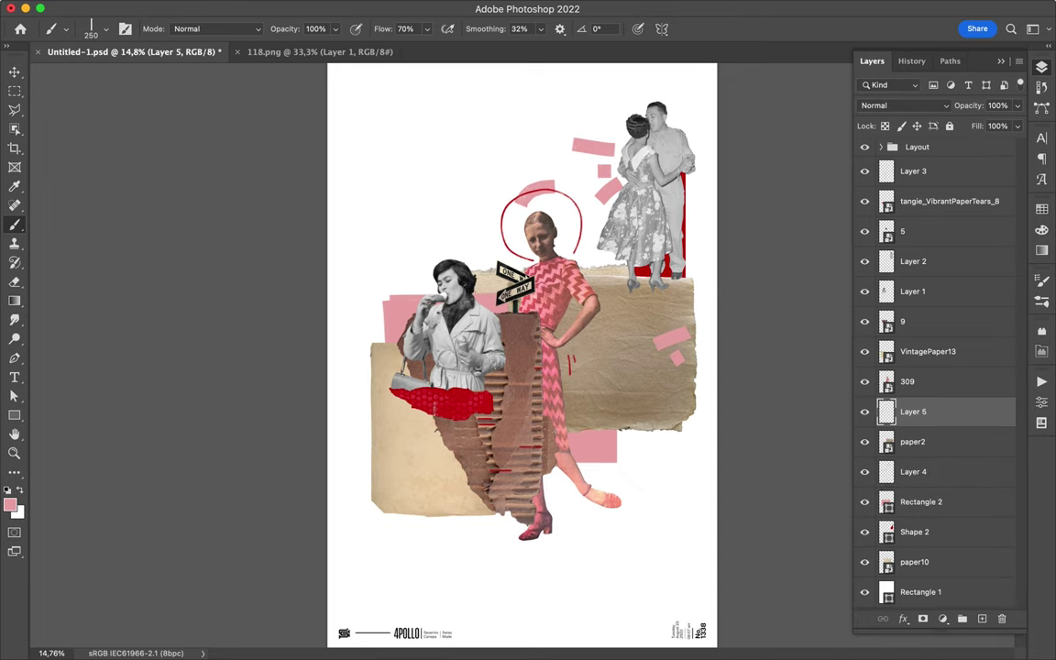
key(v)
drag(917, 412, 935, 352)
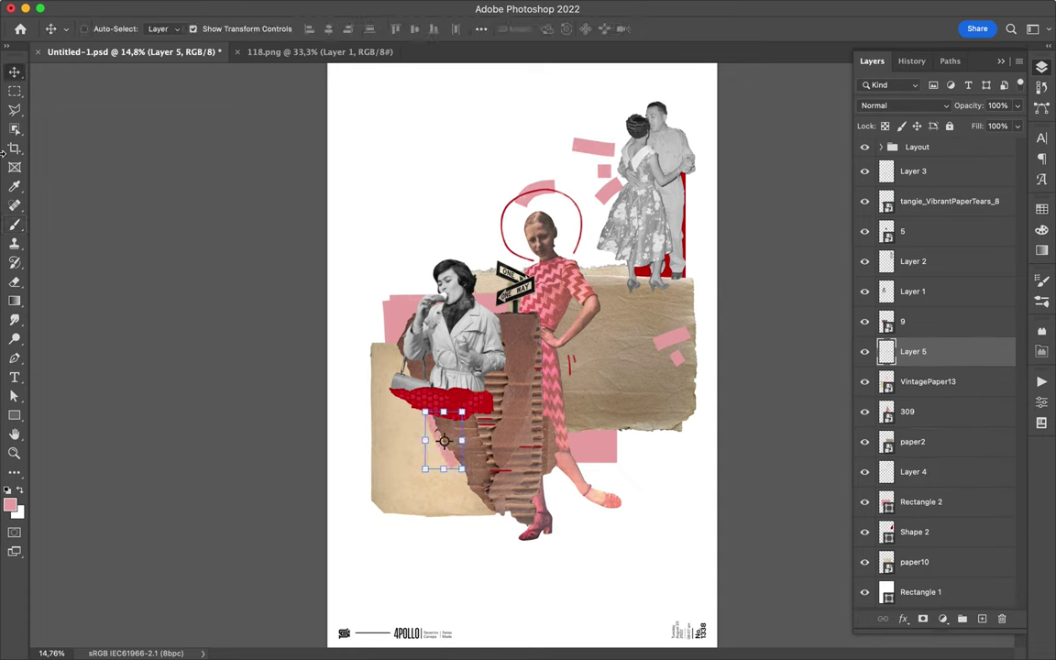
key(b)
Pick a swatch colour again and add a new layer near the bottom of the stack
click(105, 29)
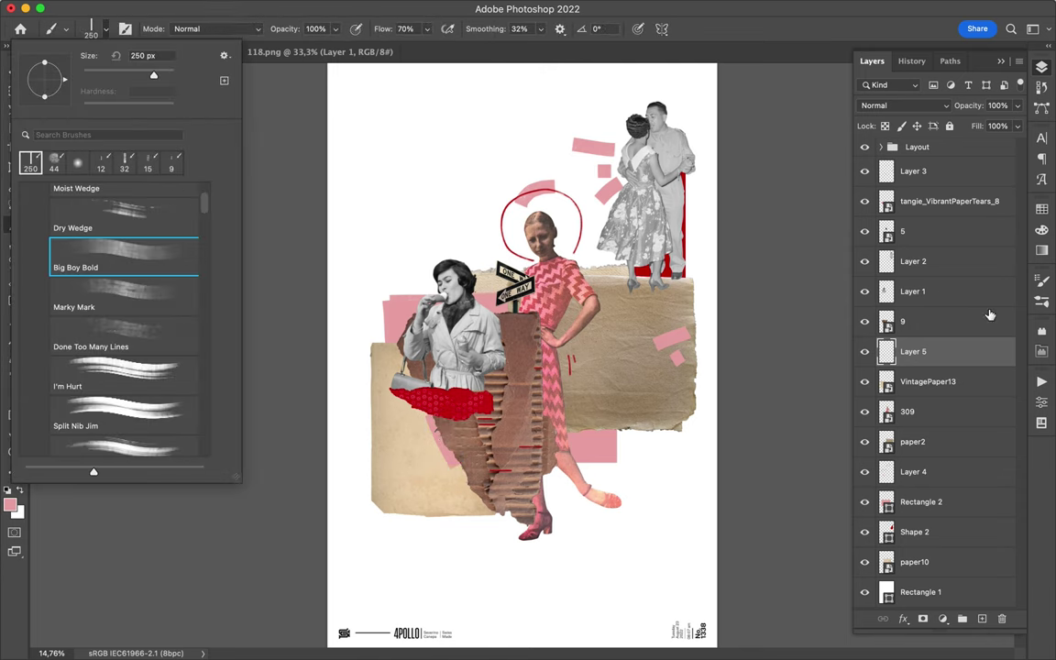
click(1041, 208)
click(869, 246)
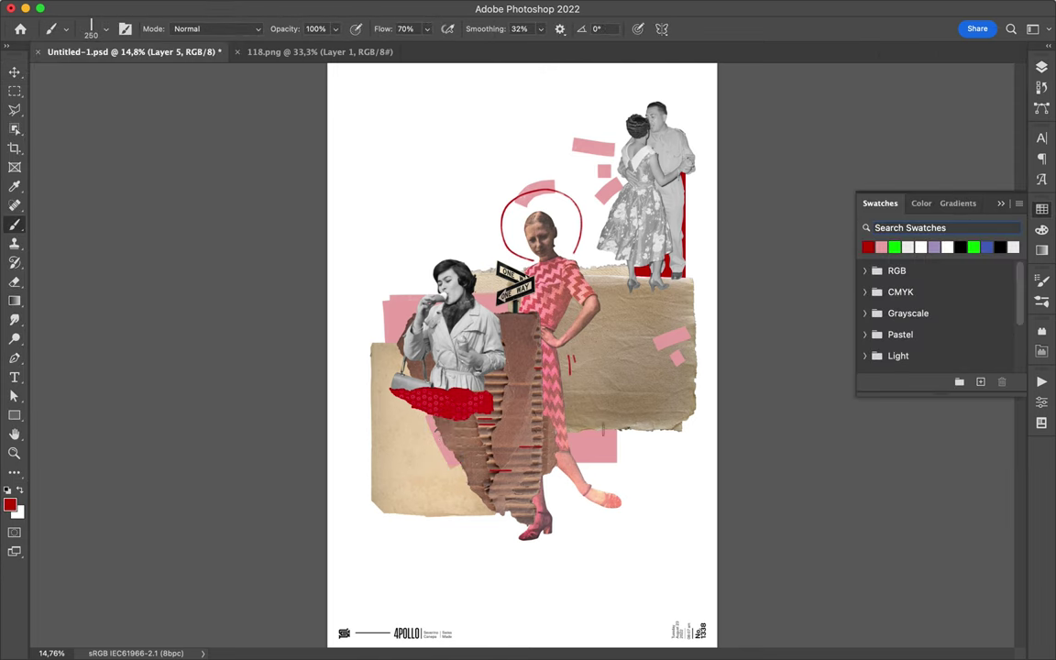
click(1042, 66)
click(944, 591)
click(982, 619)
Move Layer 6 above Rectangle 2, sample the beige paper tone, and choose the One Sided brush at 516 px
drag(913, 592, 917, 487)
key(v)
key(i)
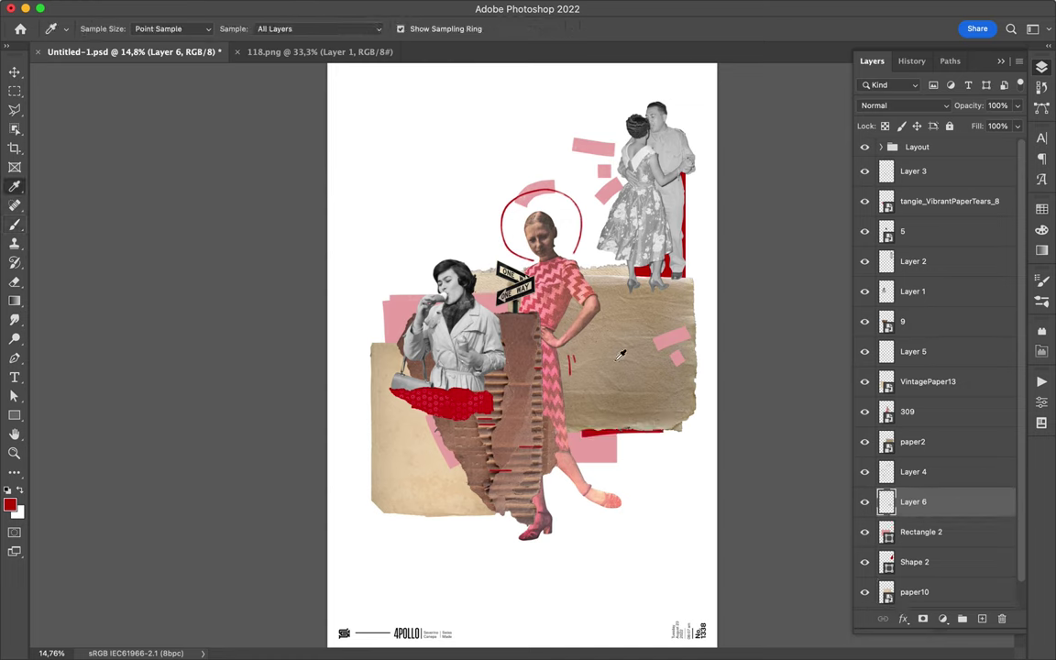
click(620, 352)
key(b)
click(105, 29)
scroll(157, 299, down, 5)
scroll(158, 299, down, 5)
key(period)
key(period)
key(period)
key(period)
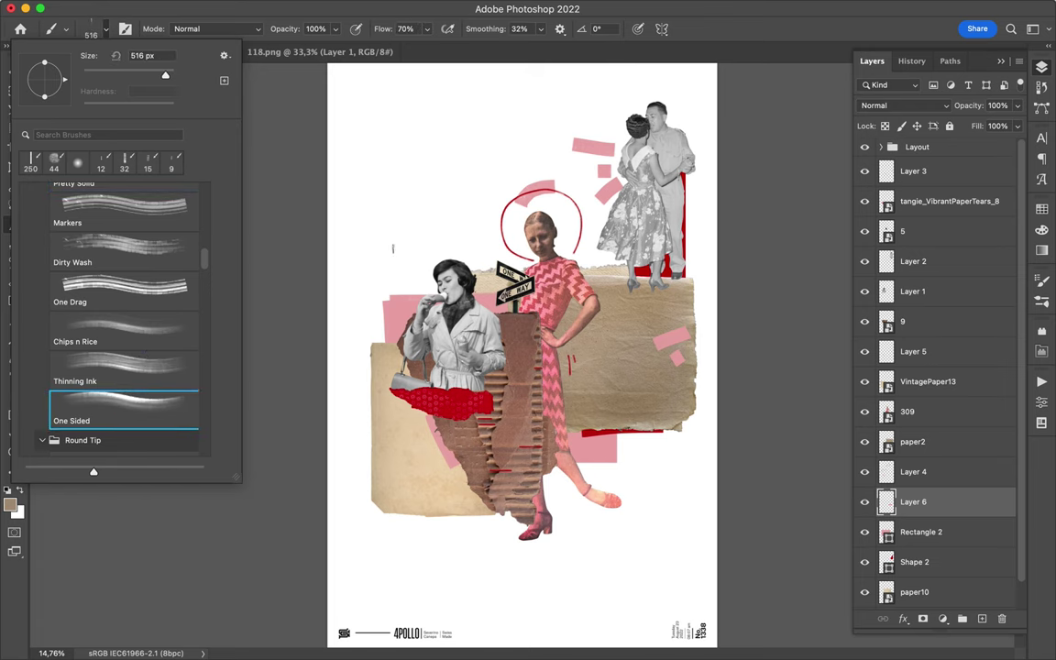
Paint beige behind the pink woman and along the torn paper's bottom edge, with Layer 6 below paper10
drag(403, 240, 562, 240)
drag(948, 495, 943, 581)
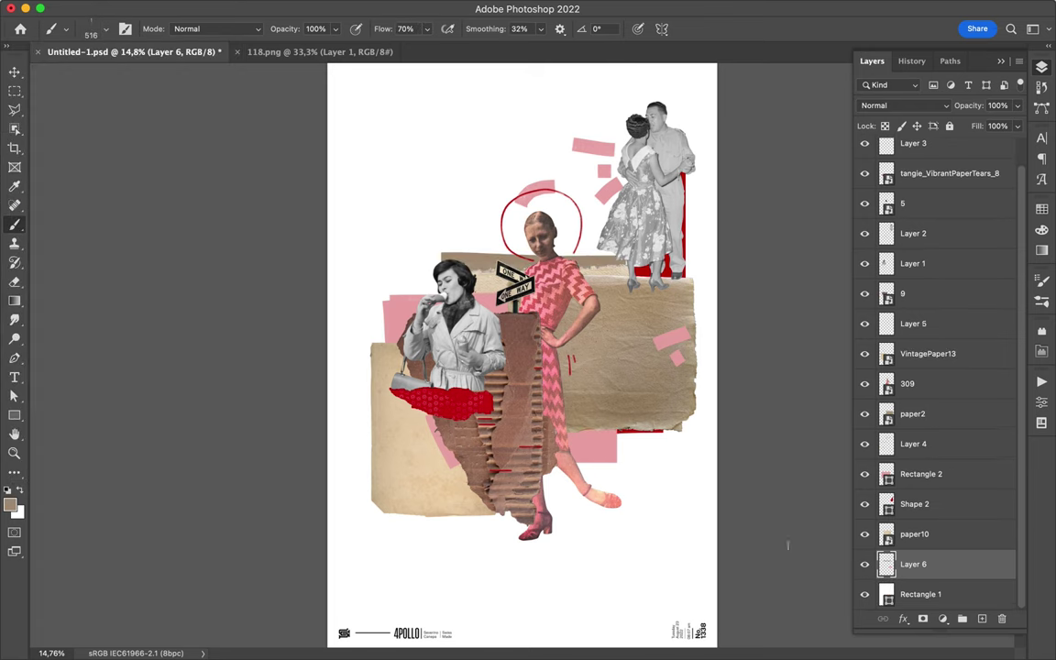
drag(385, 500, 495, 499)
alt+click(395, 421)
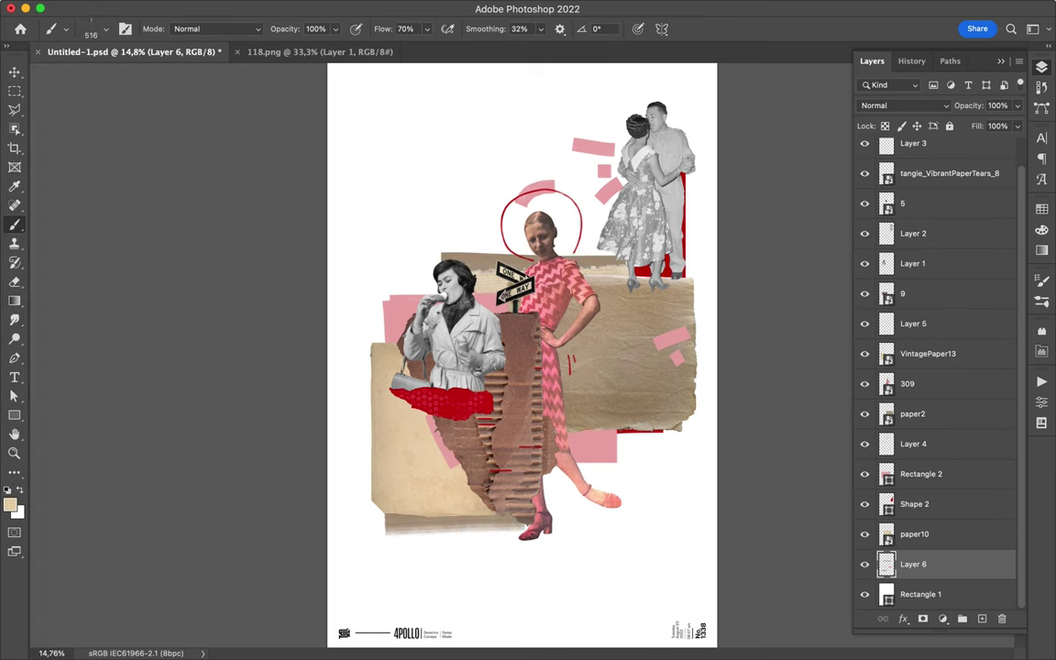
Add Layer 7 and place it just above paper2
click(903, 203)
key(super+shift+alt+n)
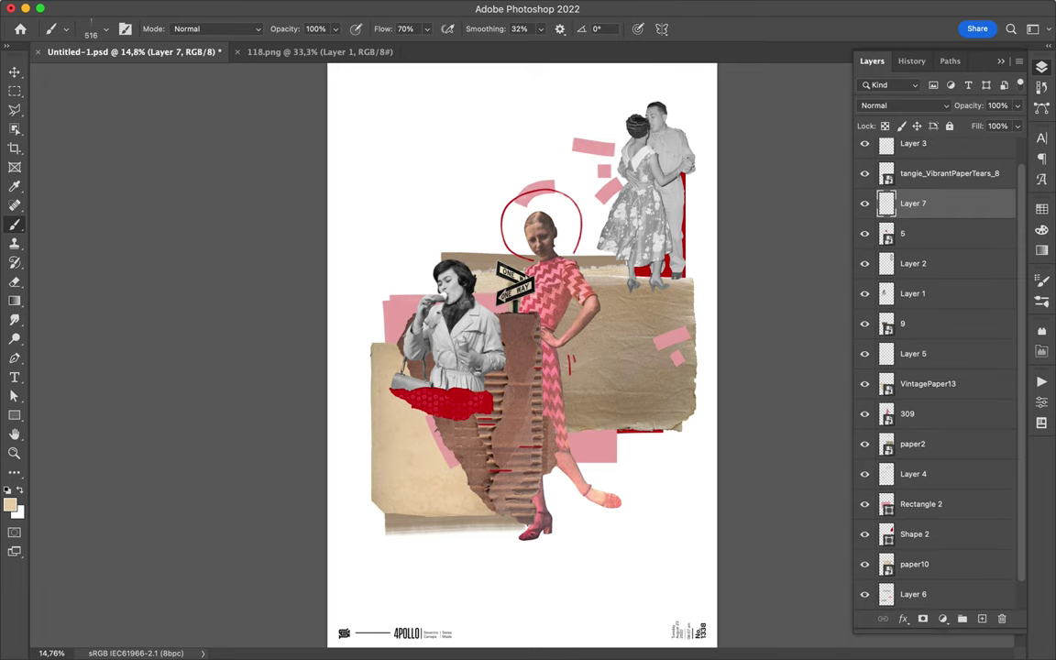
drag(908, 202, 853, 422)
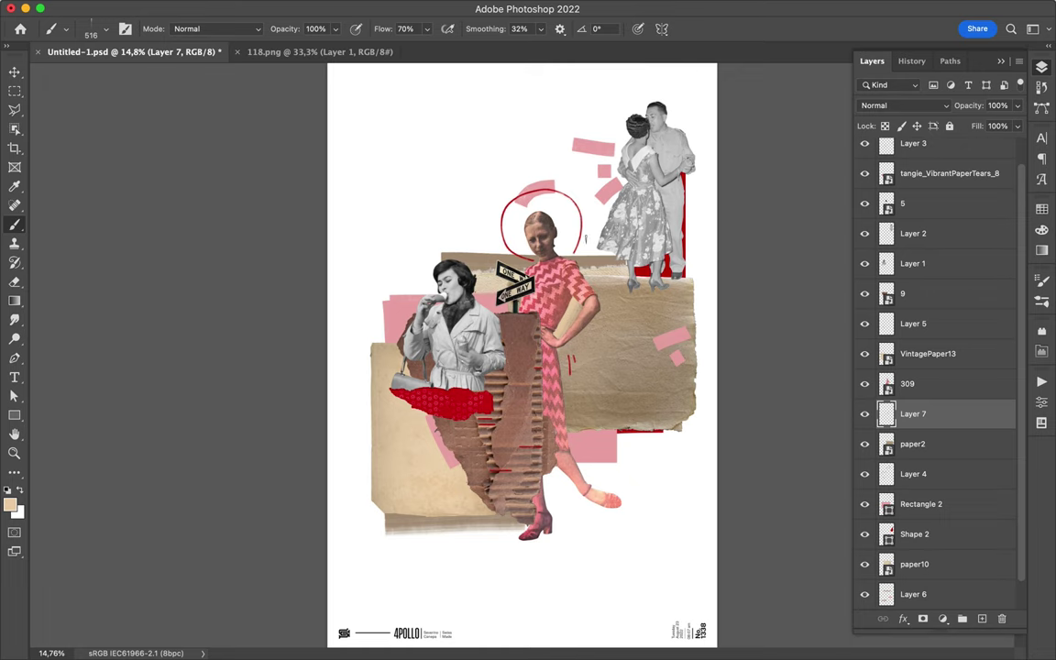
Add Layer 8 at the bottom and paint a soft light stroke at the paper's lower-right edge
scroll(917, 414, down, 1)
click(917, 594)
click(983, 620)
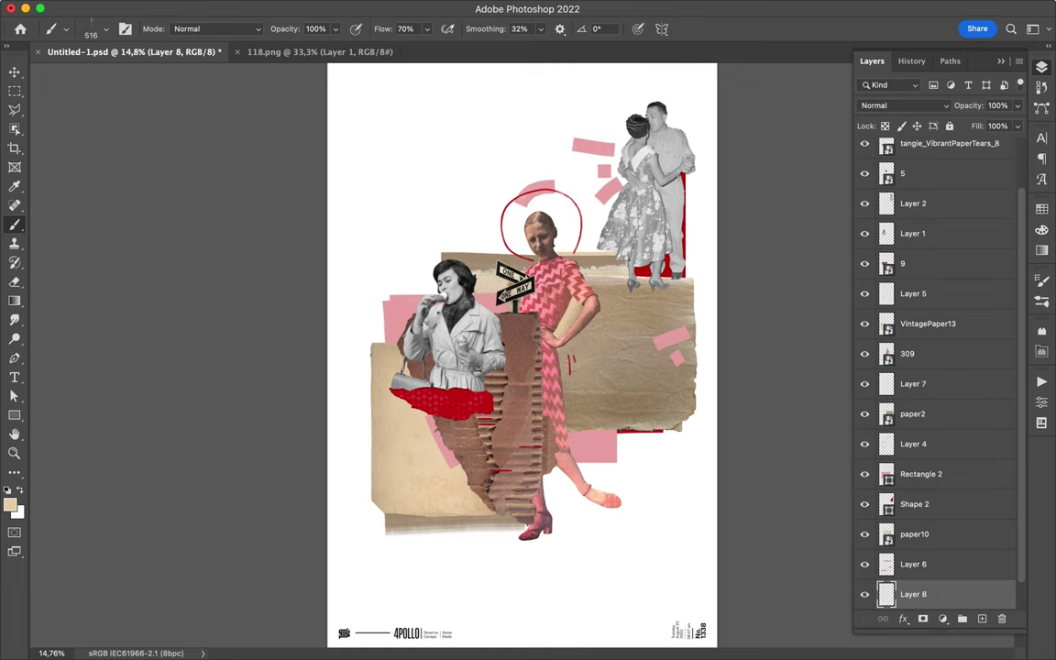
drag(642, 440, 680, 446)
key(v)
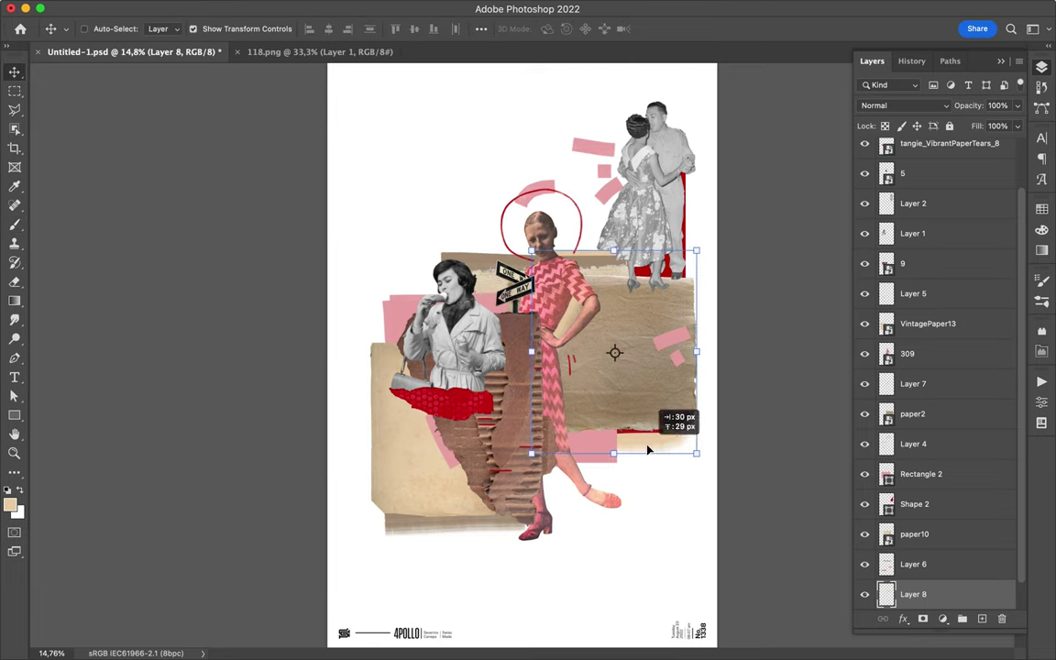
Save the Untitled-1.psd collage poster with Ctrl+S
key(ctrl+s)
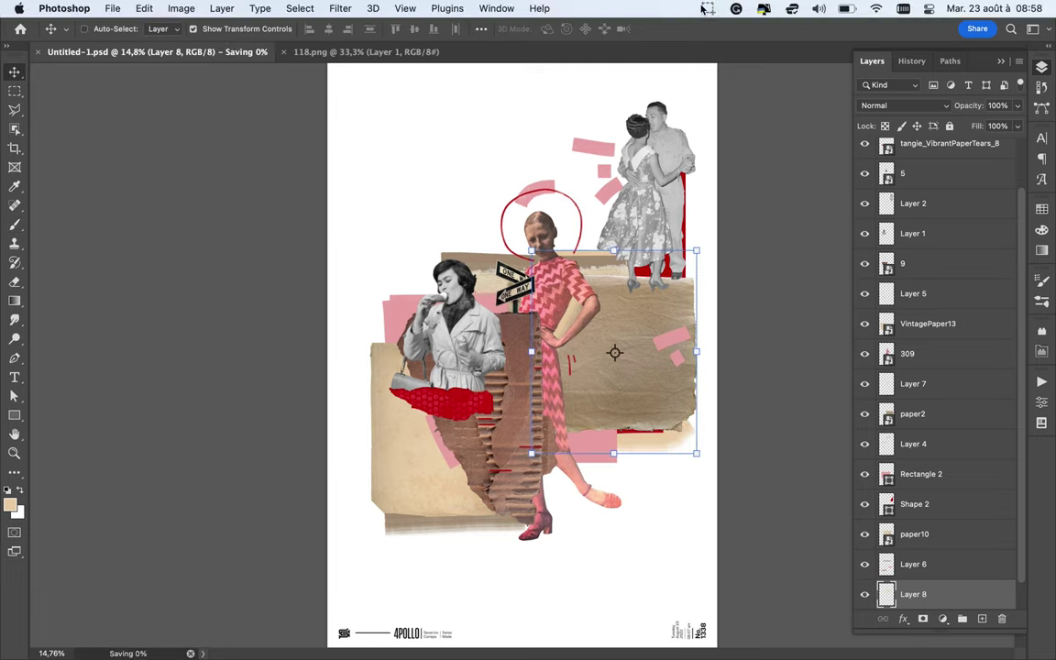